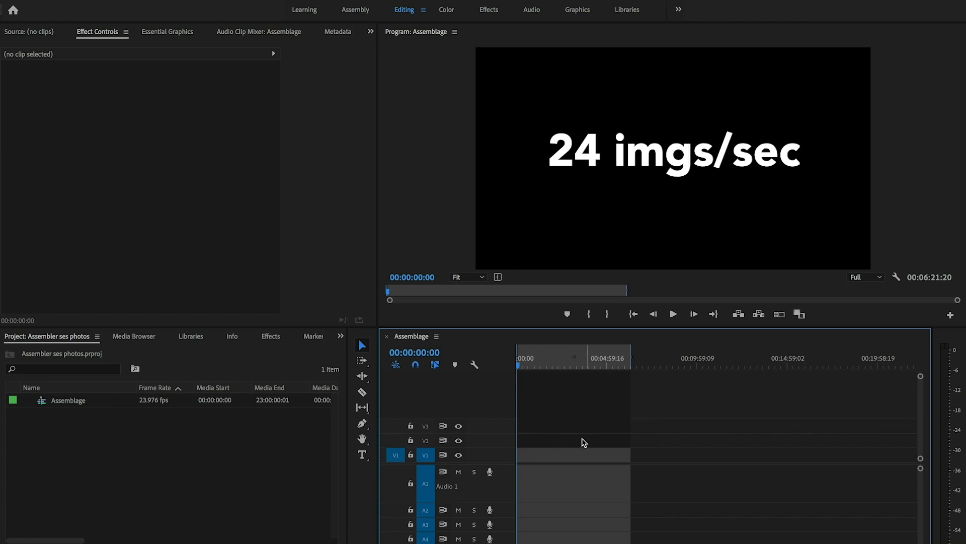
Step: Start a media import and browse through the TIMELAPSE and BROLL folders to the 10 sec interval (manual) folder
{"action": "right_click", "coordinate": [168, 446]}
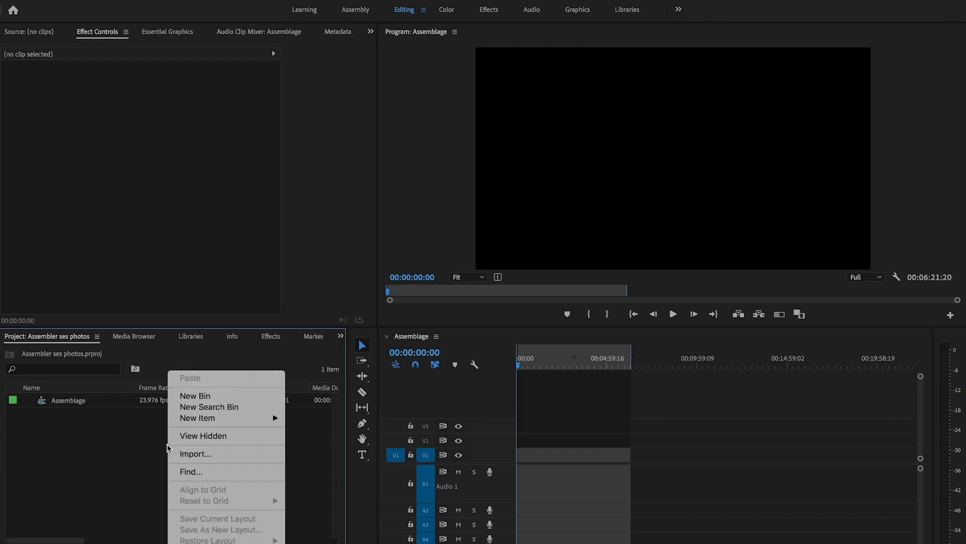
{"action": "left_click", "coordinate": [195, 454]}
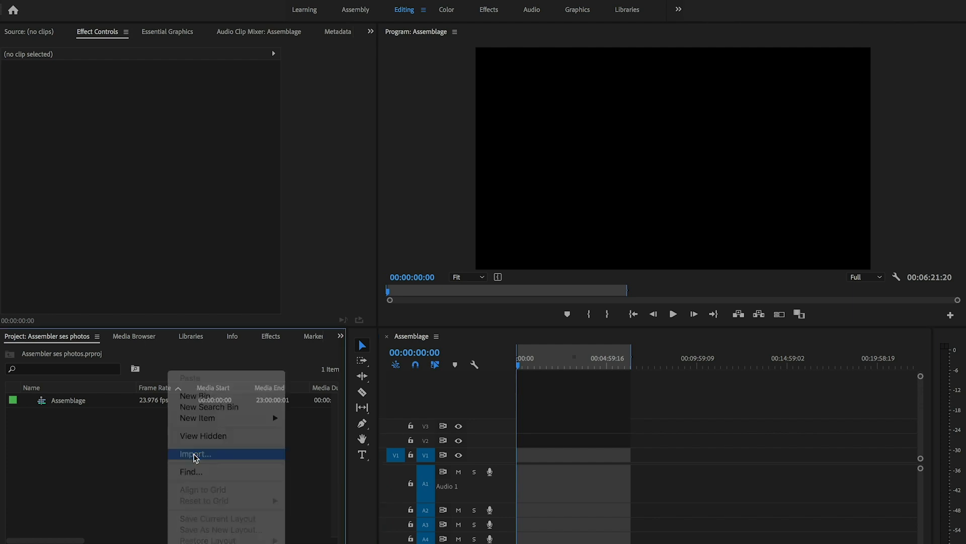
{"action": "left_click", "coordinate": [484, 84]}
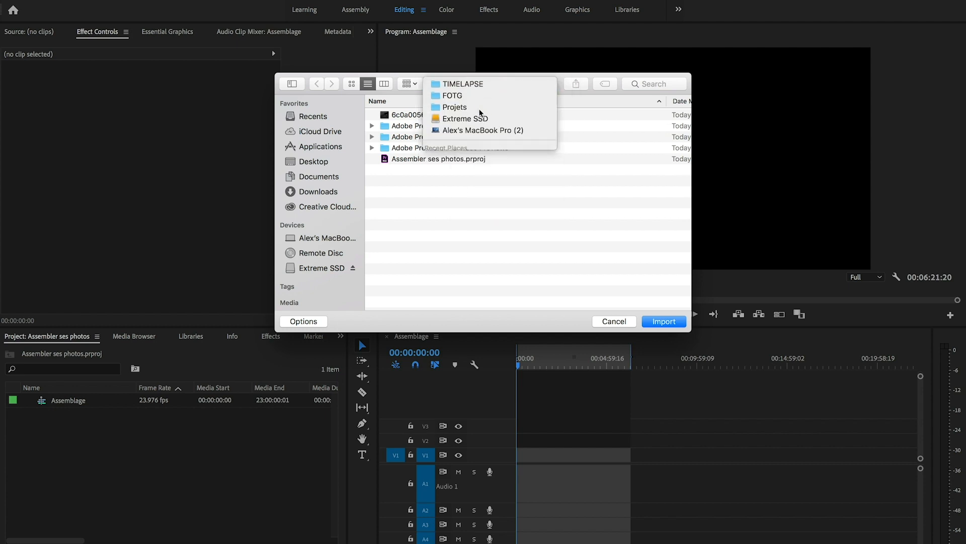
{"action": "left_click", "coordinate": [453, 94]}
{"action": "double_click", "coordinate": [405, 193]}
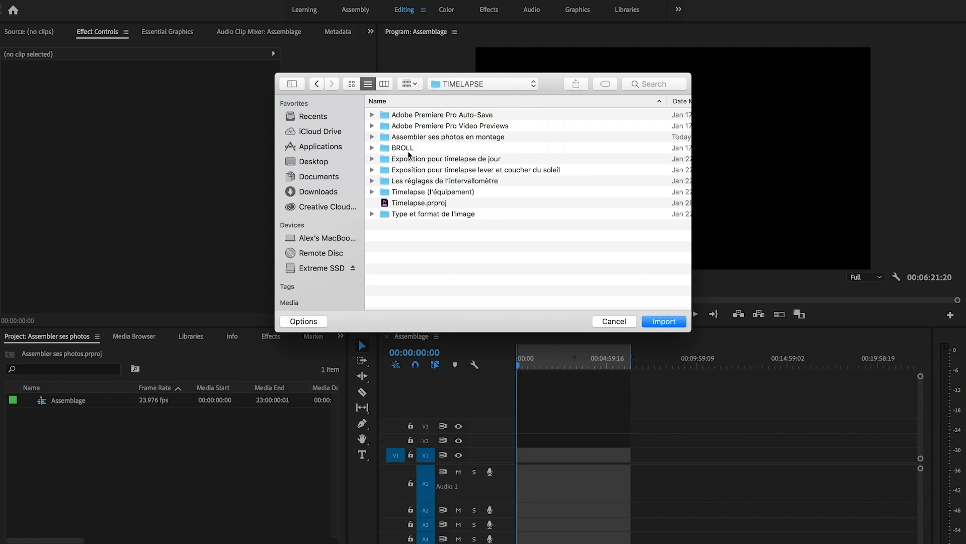
{"action": "double_click", "coordinate": [407, 148]}
{"action": "double_click", "coordinate": [400, 192]}
{"action": "left_click", "coordinate": [419, 116]}
{"action": "double_click", "coordinate": [420, 116]}
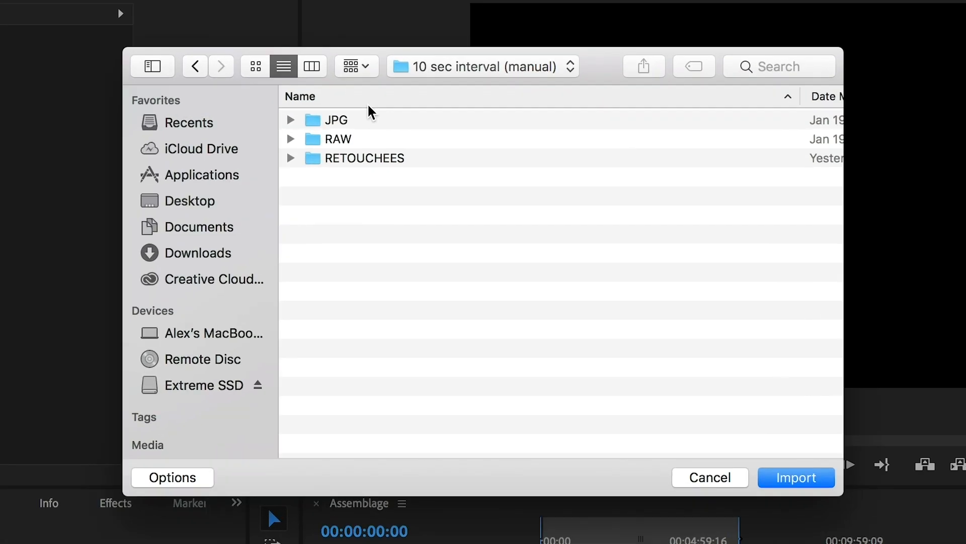
Step: Examine the contents of the JPG, RAW and RETOUCHEES folders to compare the available image files
{"action": "left_click", "coordinate": [328, 123]}
{"action": "left_click", "coordinate": [291, 121]}
{"action": "left_click", "coordinate": [291, 121]}
{"action": "left_click", "coordinate": [301, 141]}
{"action": "left_click", "coordinate": [297, 140]}
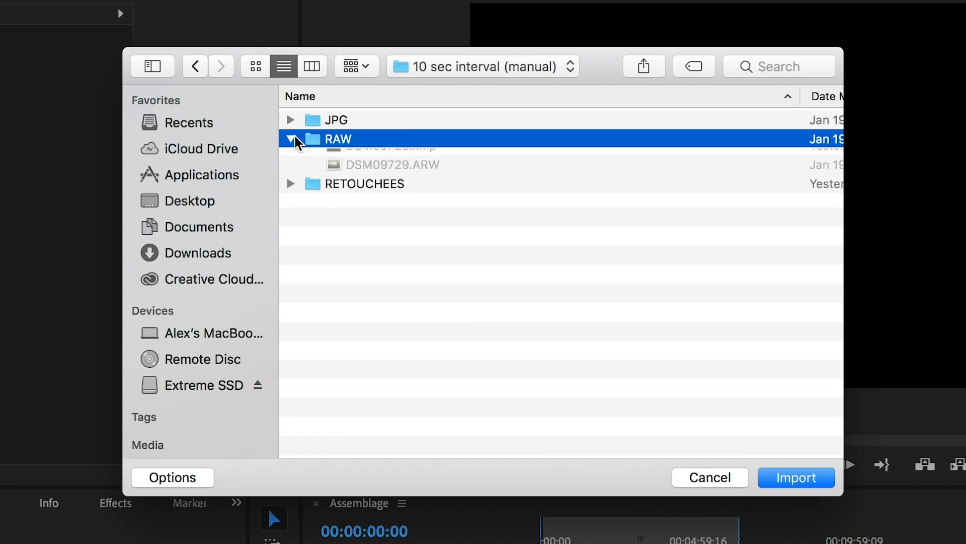
{"action": "left_click", "coordinate": [298, 141]}
{"action": "left_click", "coordinate": [292, 160]}
{"action": "left_click", "coordinate": [291, 159]}
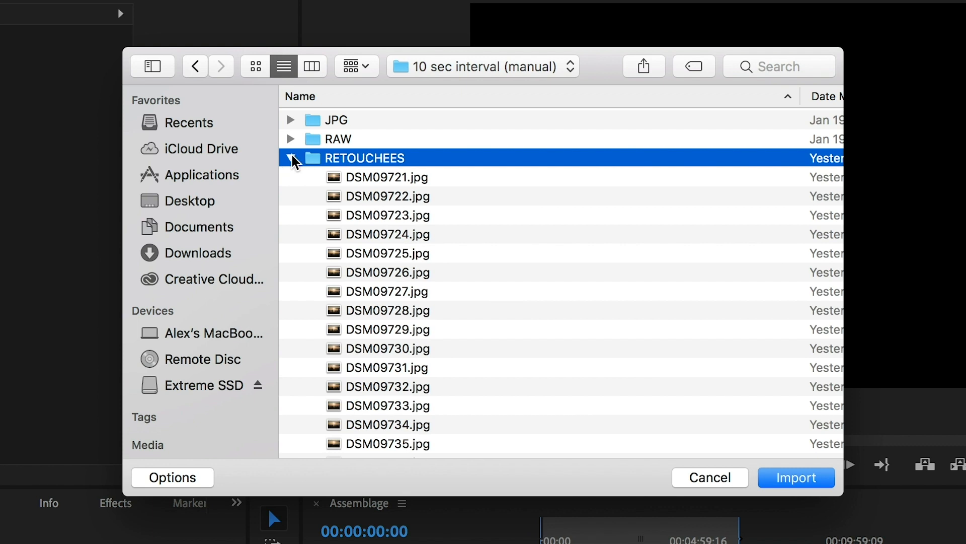
{"action": "left_click", "coordinate": [290, 160]}
{"action": "left_click", "coordinate": [344, 138]}
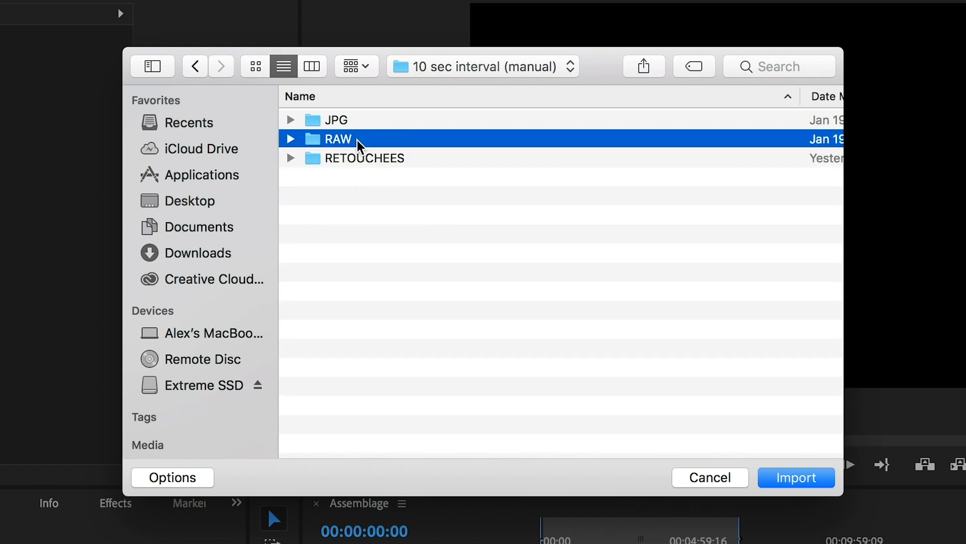
Step: Open the RETOUCHEES folder and select the first image of the series, DSM09721.jpg
{"action": "left_click", "coordinate": [328, 160]}
{"action": "left_click", "coordinate": [294, 160]}
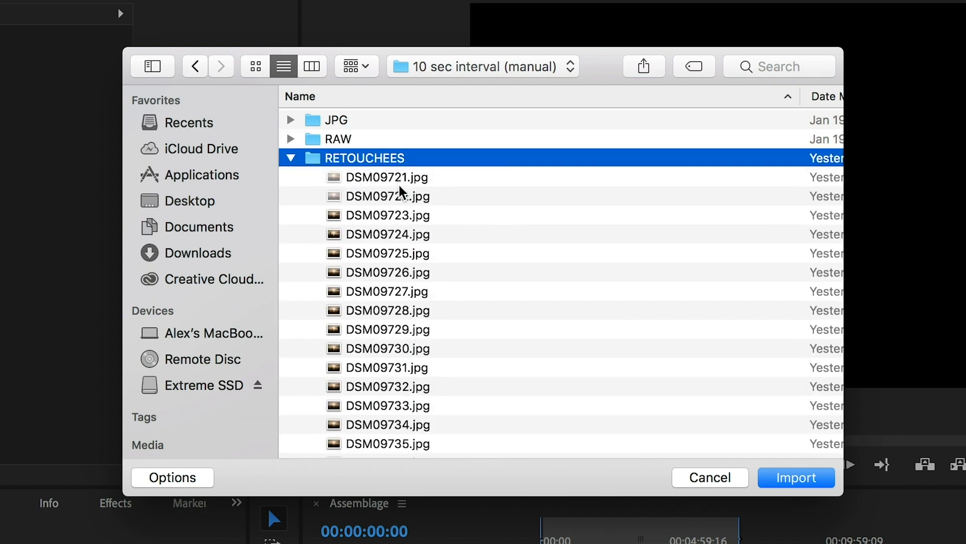
{"action": "double_click", "coordinate": [311, 160]}
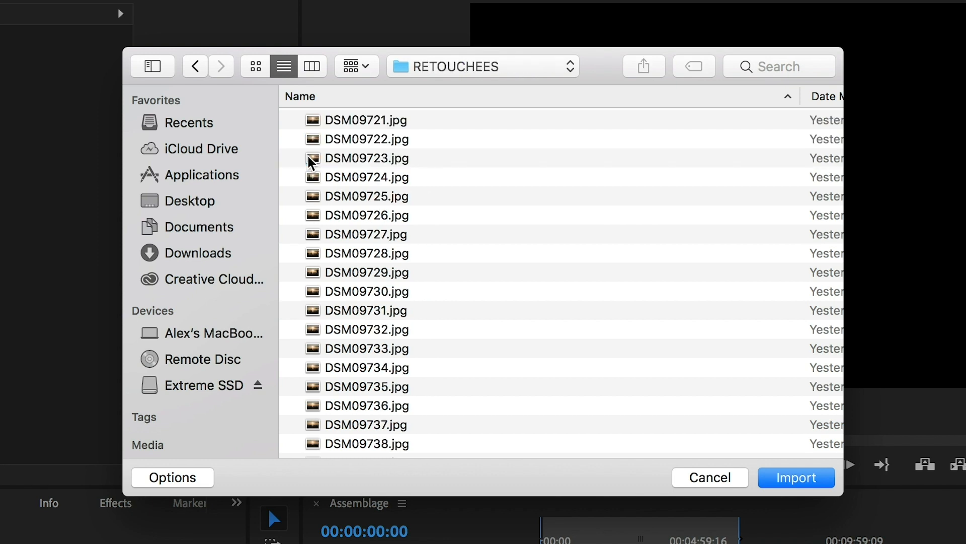
{"action": "left_click", "coordinate": [365, 122]}
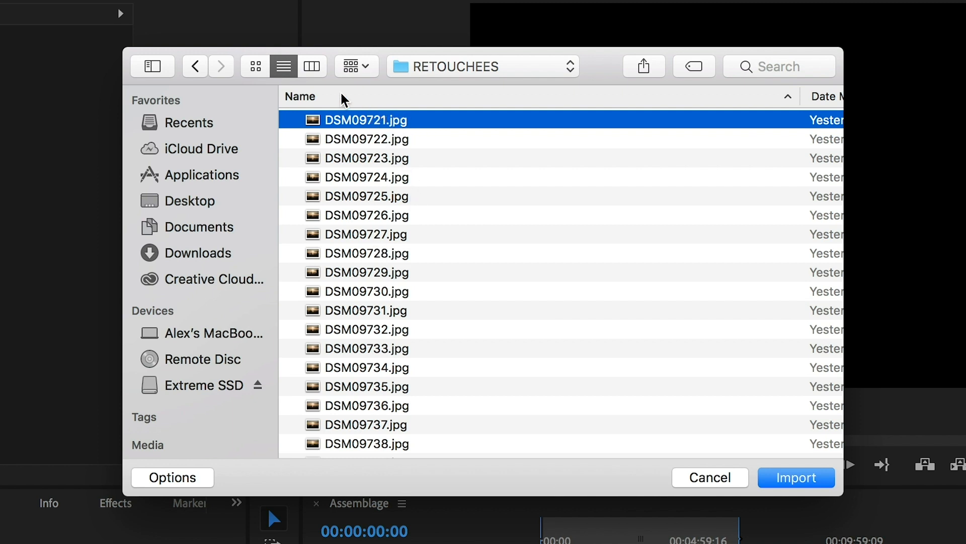
Step: Reverse the name sorting of the RETOUCHEES images and restore the ascending order
{"action": "left_click", "coordinate": [320, 101]}
{"action": "scroll", "coordinate": [353, 166], "scroll_direction": "up", "scroll_amount": 5}
{"action": "scroll", "coordinate": [360, 171], "scroll_direction": "up", "scroll_amount": 15}
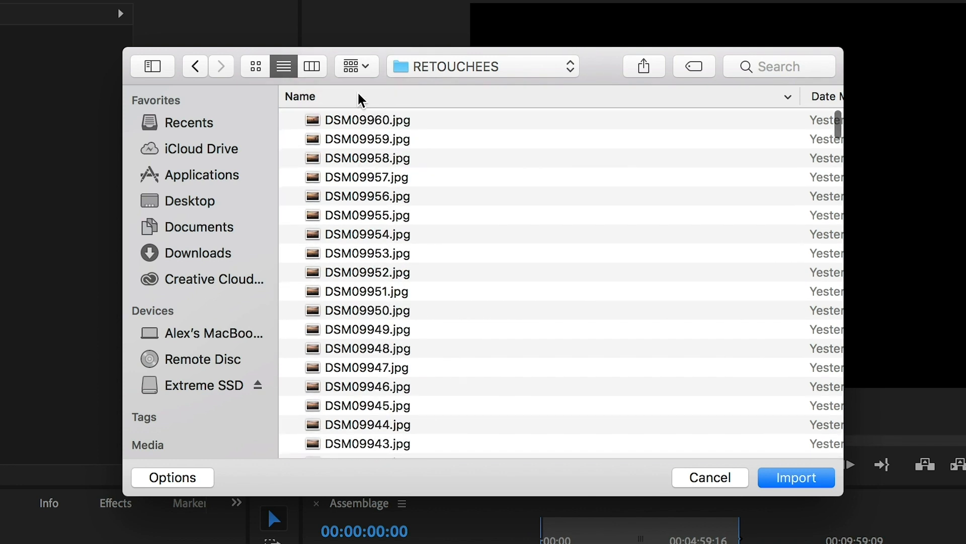
{"action": "left_click", "coordinate": [359, 97]}
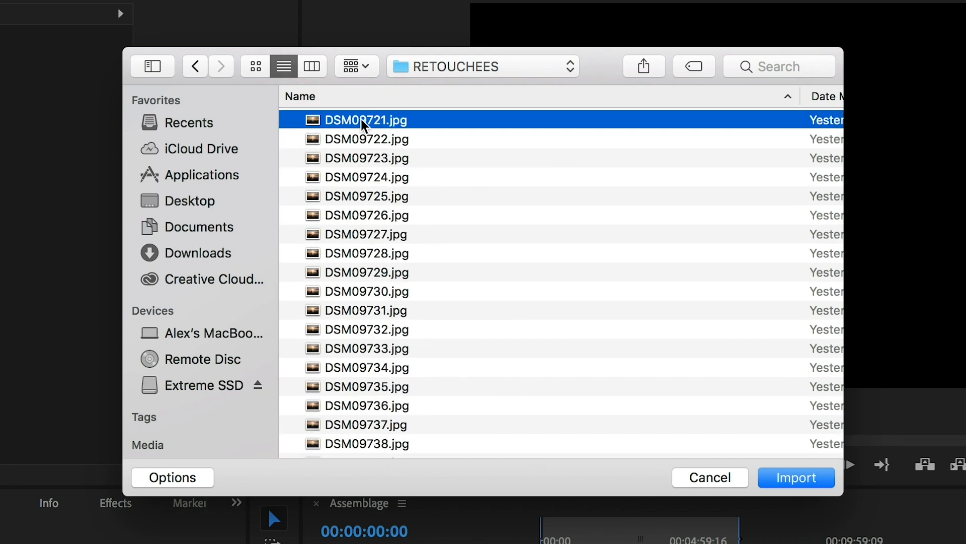
Step: Import the photos starting from DSM09721.jpg with the Image Sequence option enabled
{"action": "left_click", "coordinate": [168, 480]}
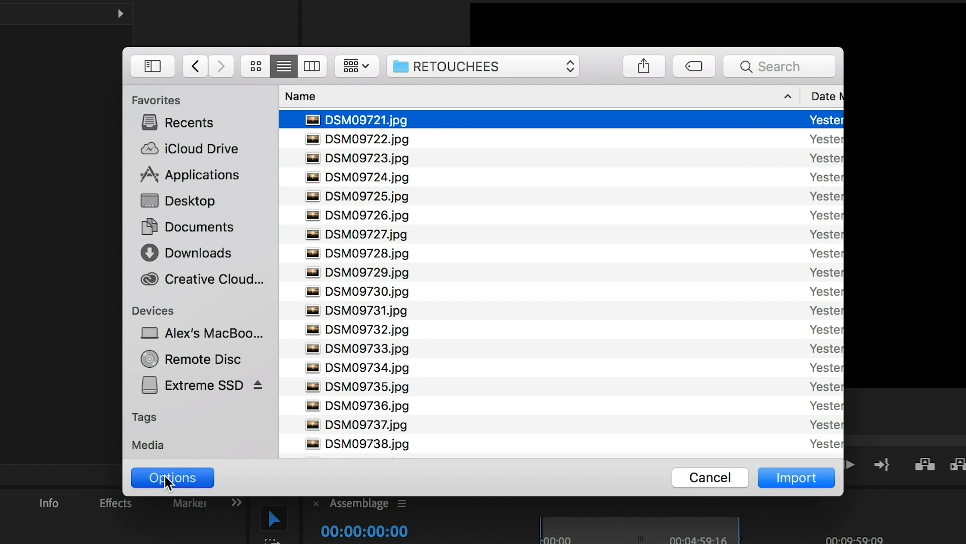
{"action": "left_click", "coordinate": [433, 438]}
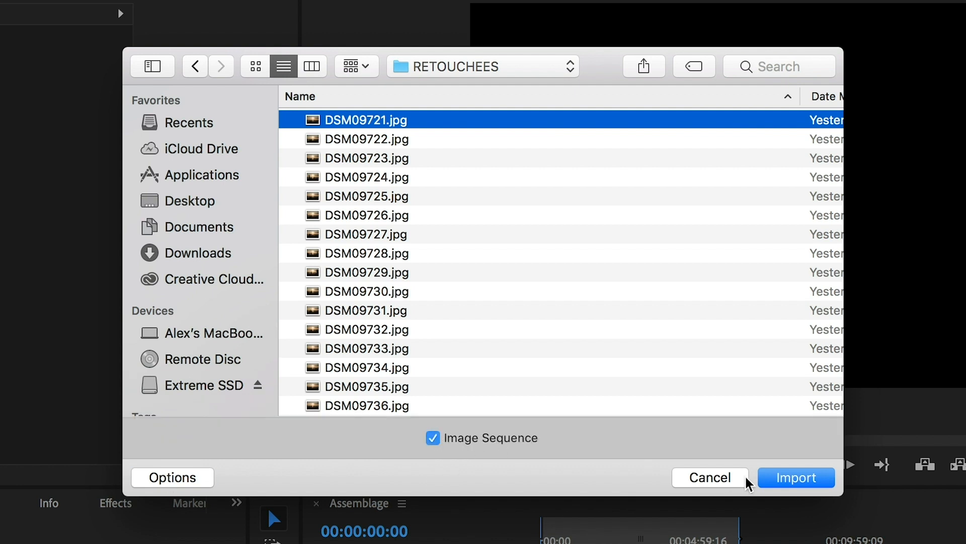
{"action": "left_click", "coordinate": [803, 488]}
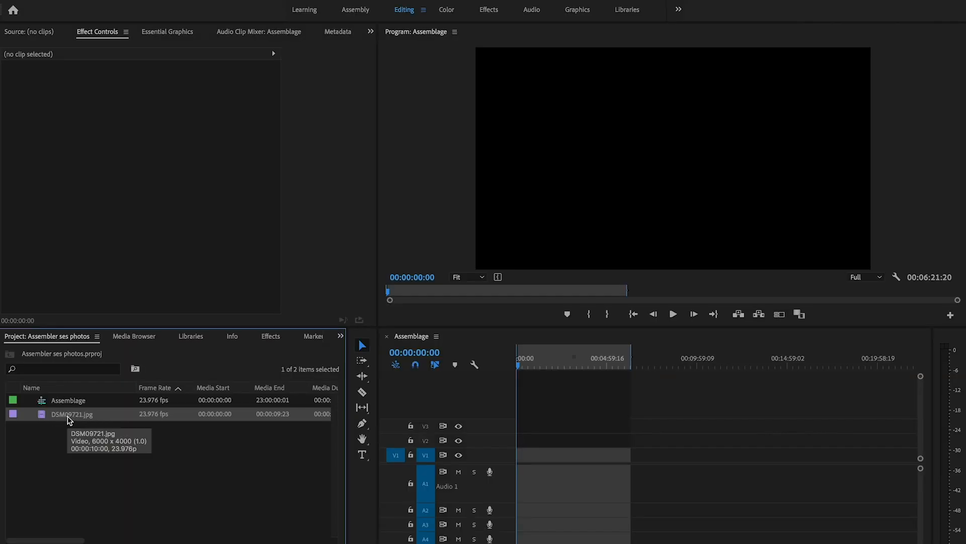
Step: Preview the imported image sequence and place it at the start of track V1, keeping the existing sequence settings
{"action": "double_click", "coordinate": [43, 416]}
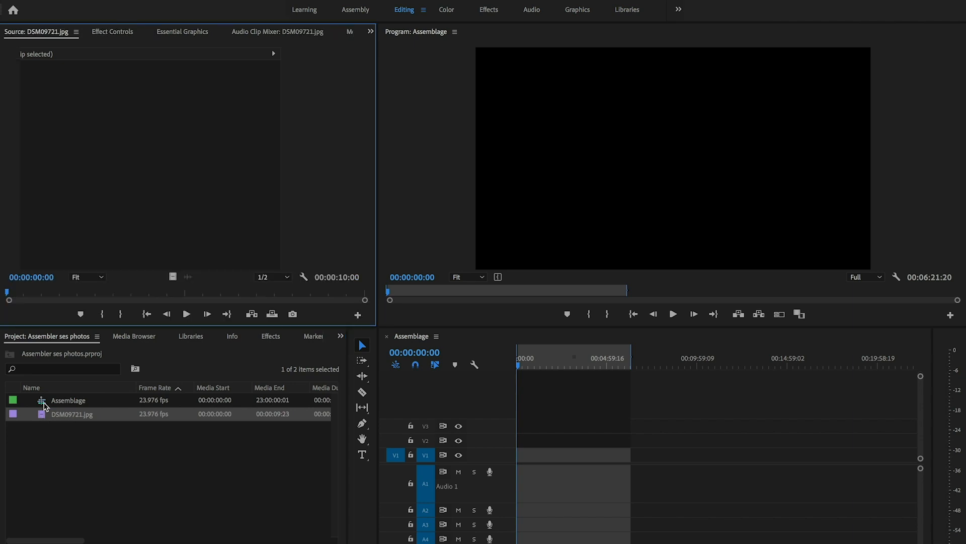
{"action": "left_click_drag", "start_coordinate": [13, 294], "coordinate": [364, 296]}
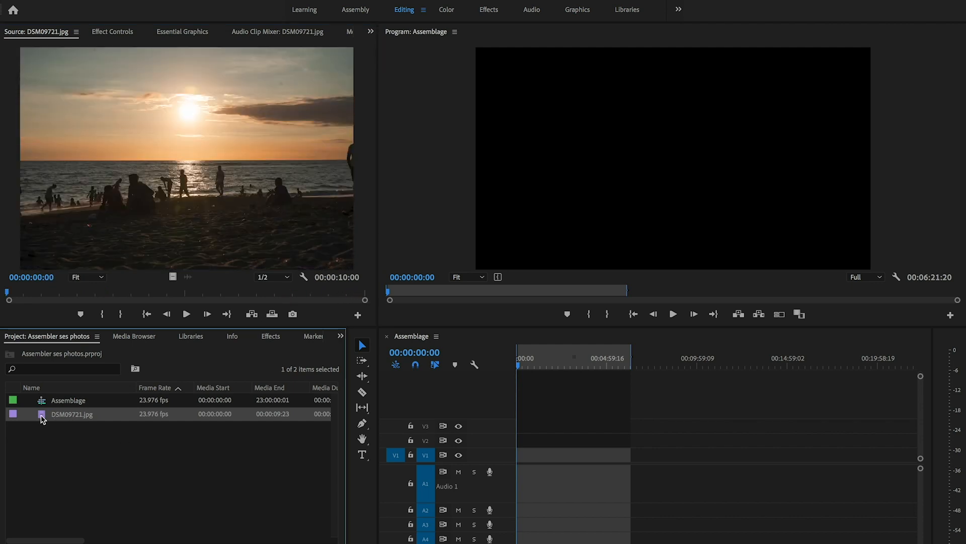
{"action": "left_click_drag", "start_coordinate": [41, 419], "coordinate": [544, 456]}
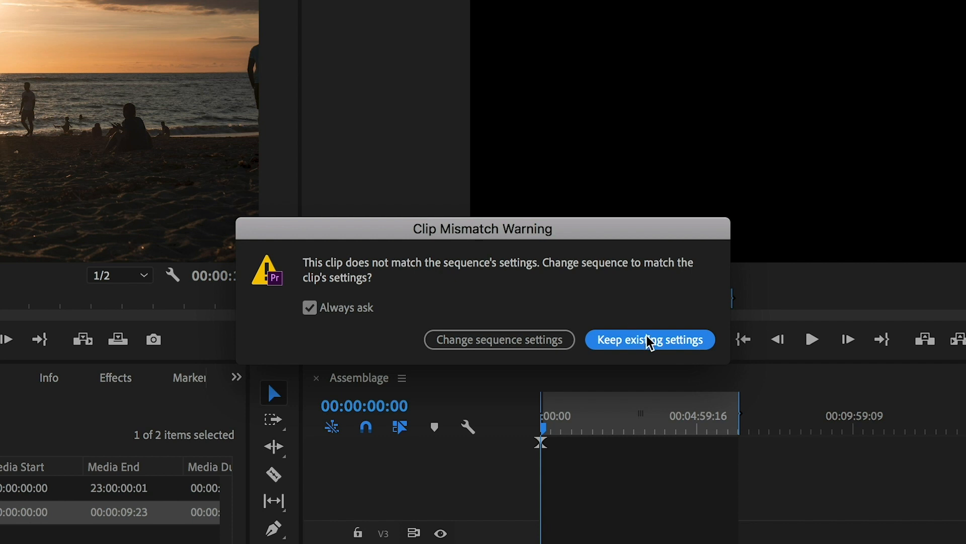
{"action": "left_click", "coordinate": [667, 343]}
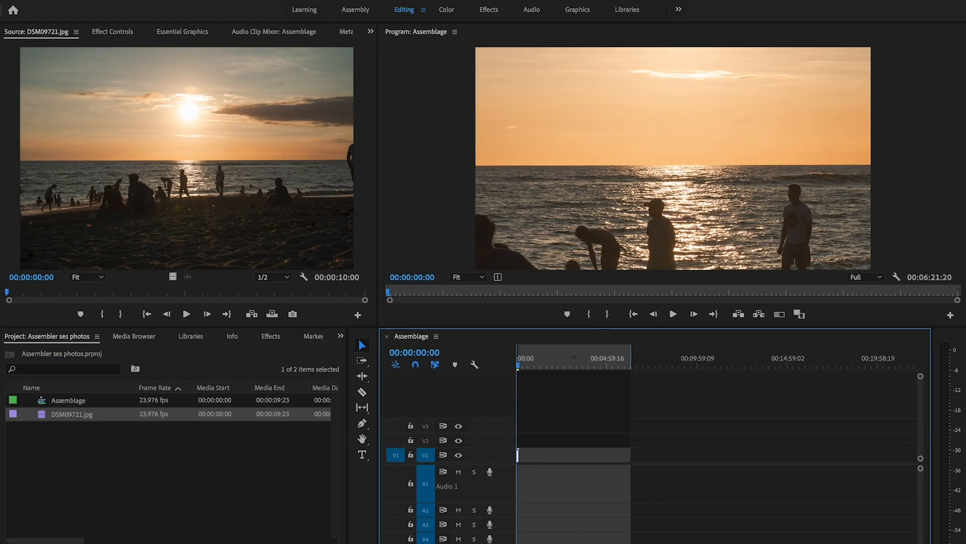
Step: Fit the DSM09721.jpg clip on the timeline to the sequence with Set to Frame Size
{"action": "left_click_drag", "start_coordinate": [788, 543], "coordinate": [725, 542]}
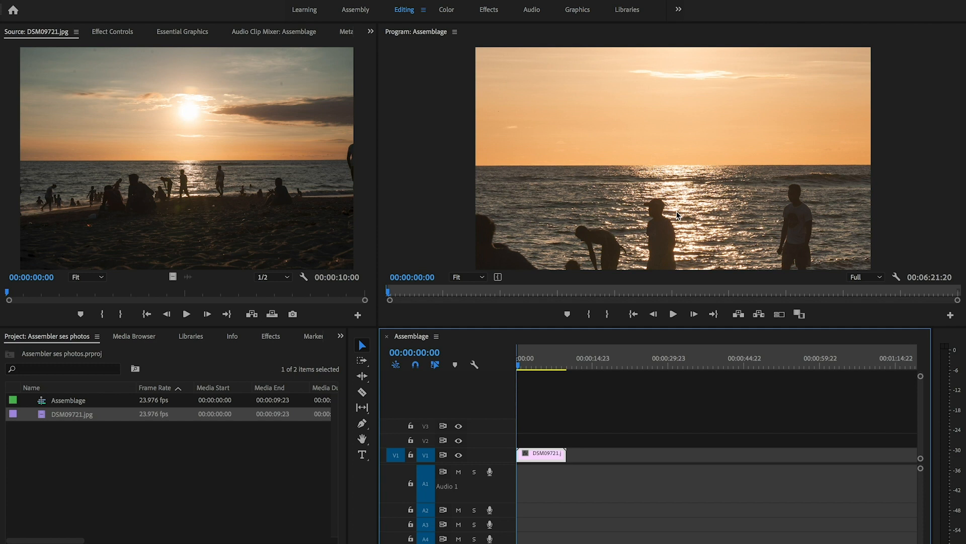
{"action": "right_click", "coordinate": [548, 455]}
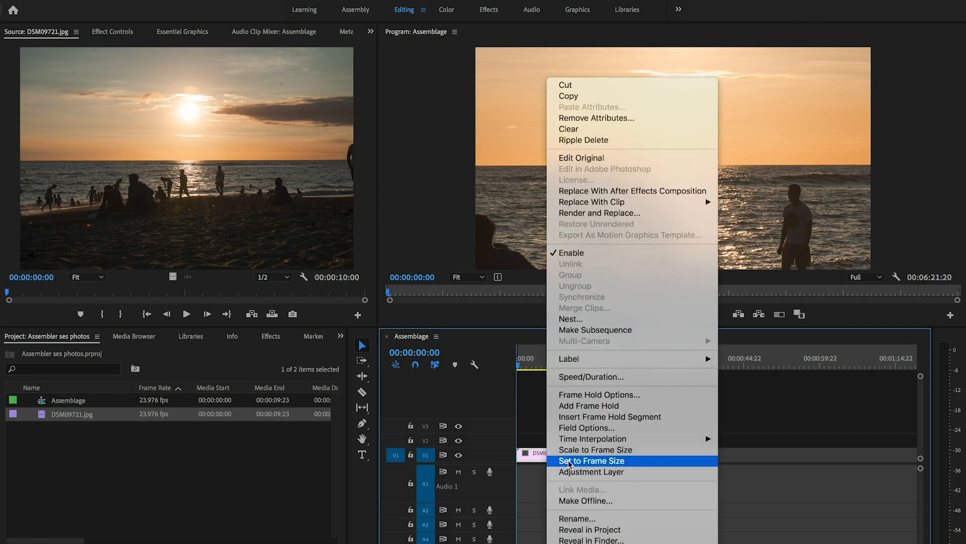
{"action": "left_click", "coordinate": [605, 461]}
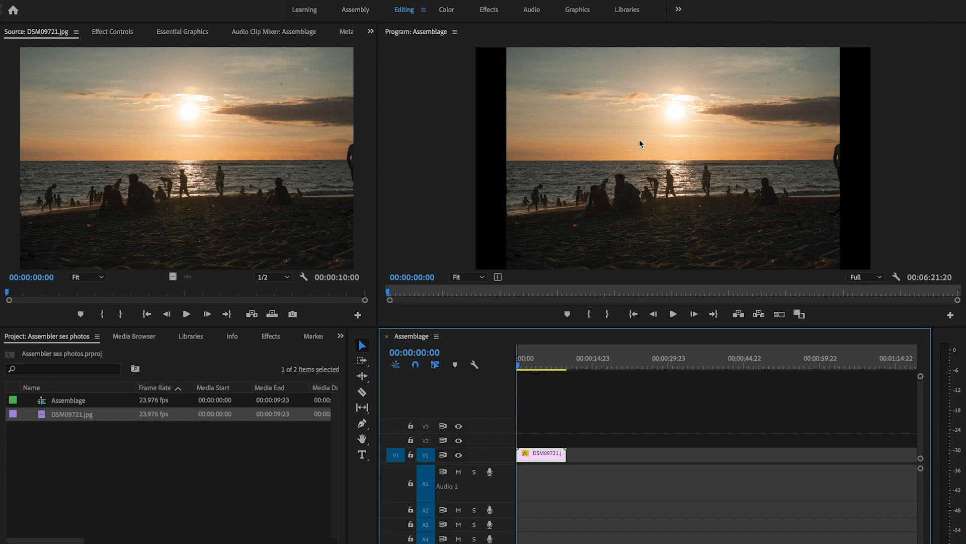
Step: Set the timeline clip's Scale to 35 in its motion effect settings
{"action": "left_click", "coordinate": [118, 32]}
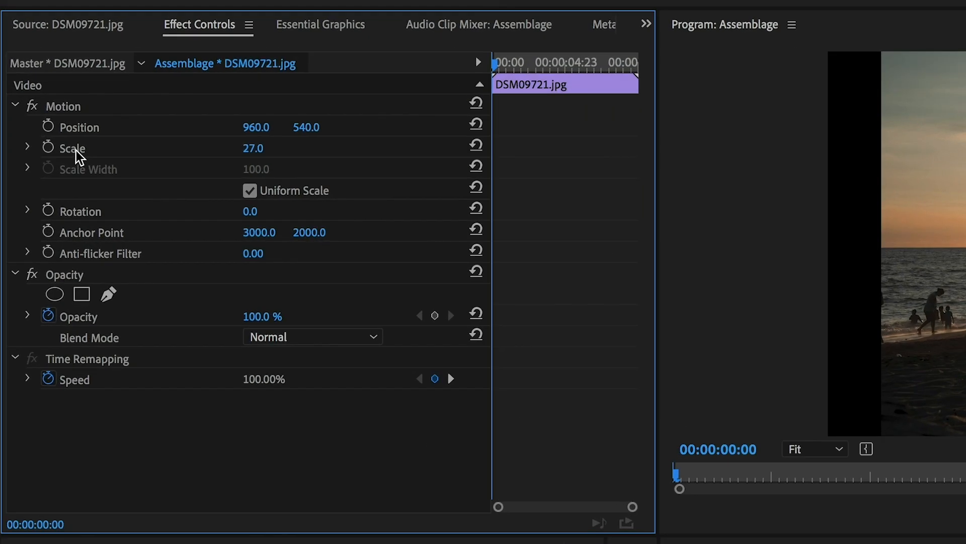
{"action": "left_click", "coordinate": [76, 150]}
{"action": "left_click", "coordinate": [256, 148]}
{"action": "type", "text": "35"}
{"action": "key", "text": "Return"}
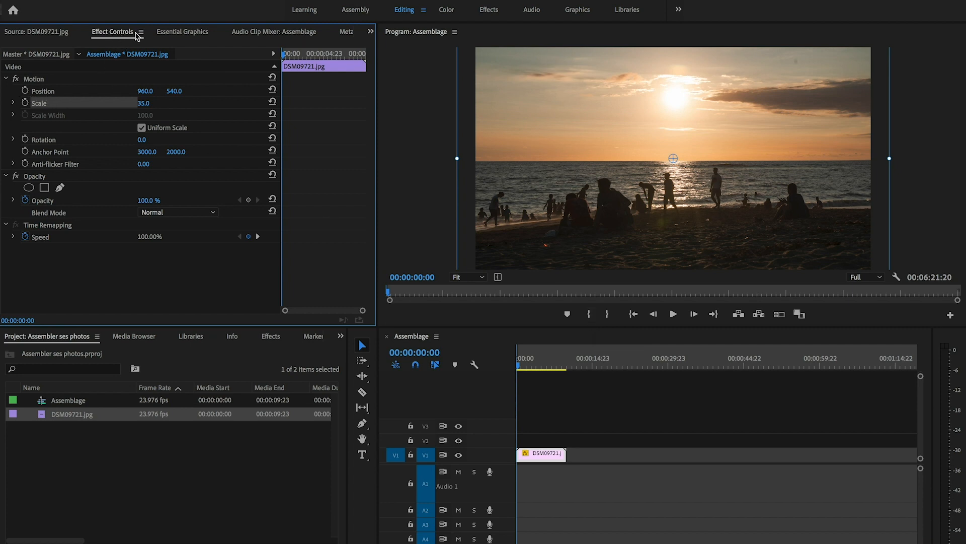
Step: Add Scale and Position keyframes at the clip's last frame, 00:00:09:23
{"action": "left_click_drag", "start_coordinate": [307, 58], "coordinate": [367, 63]}
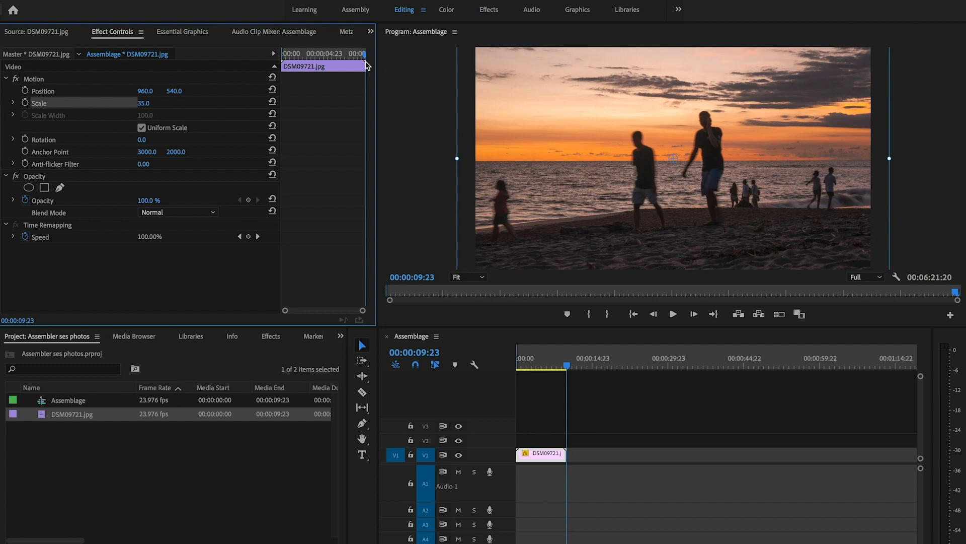
{"action": "left_click", "coordinate": [25, 103]}
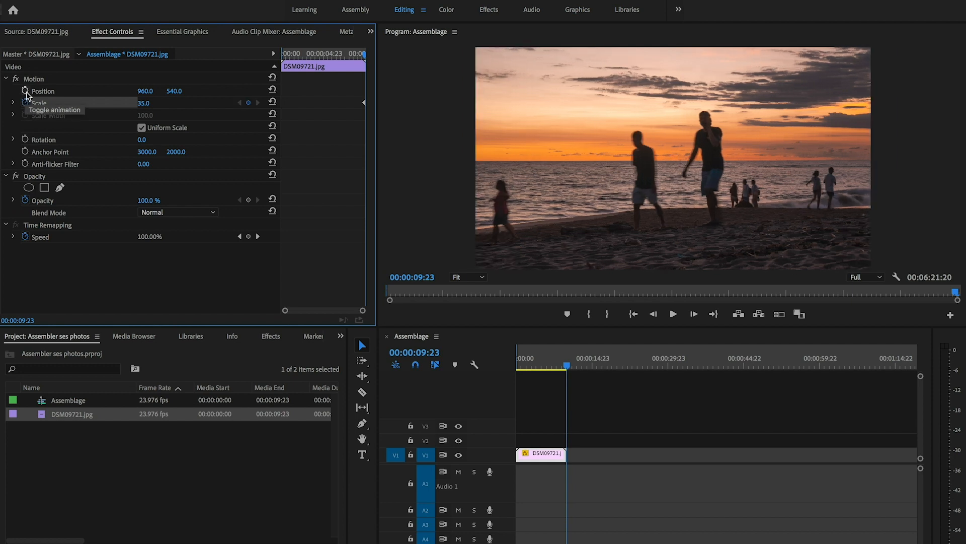
{"action": "left_click", "coordinate": [25, 91]}
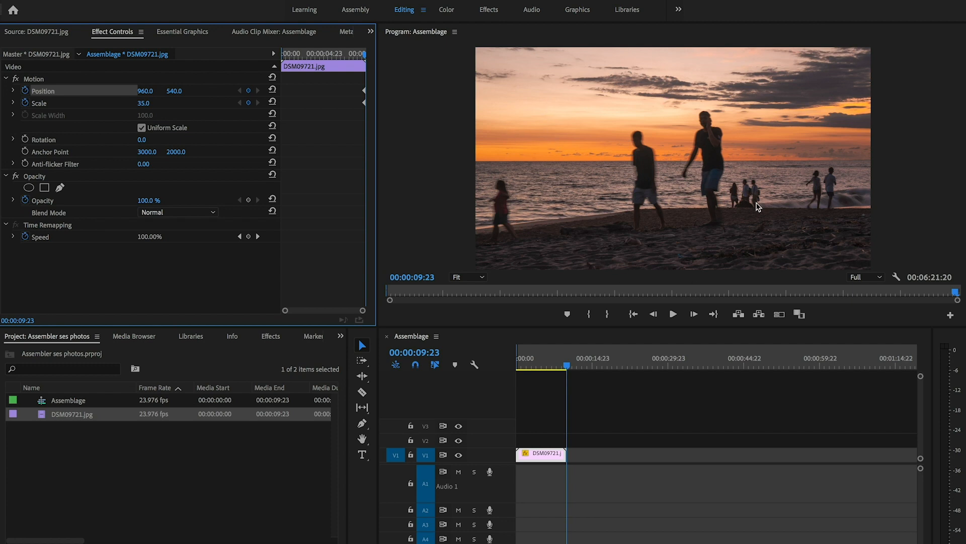
Step: At the clip's first frame, keyframe Scale at 60 and Position at 1493.0, 725.0
{"action": "left_click_drag", "start_coordinate": [299, 59], "coordinate": [272, 57]}
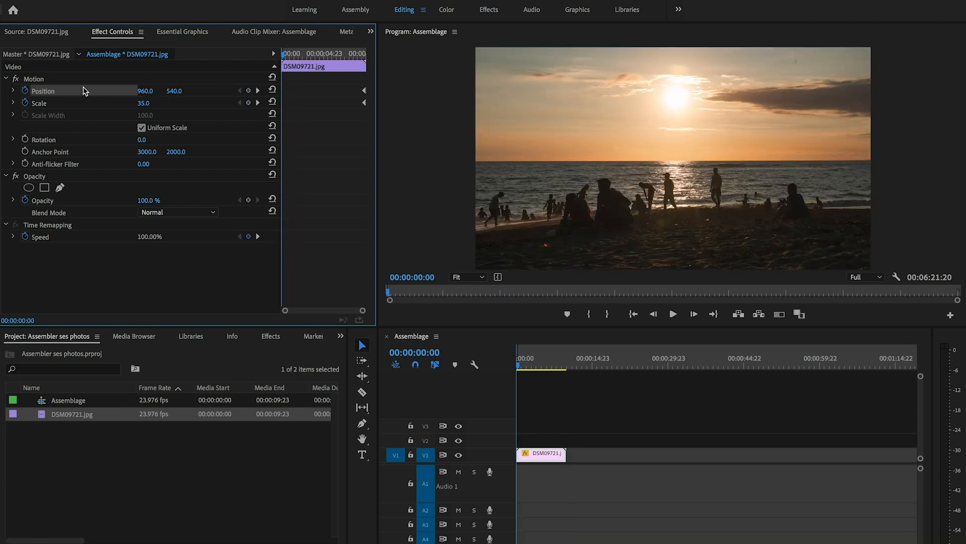
{"action": "left_click", "coordinate": [146, 103]}
{"action": "type", "text": "60"}
{"action": "key", "text": "Return"}
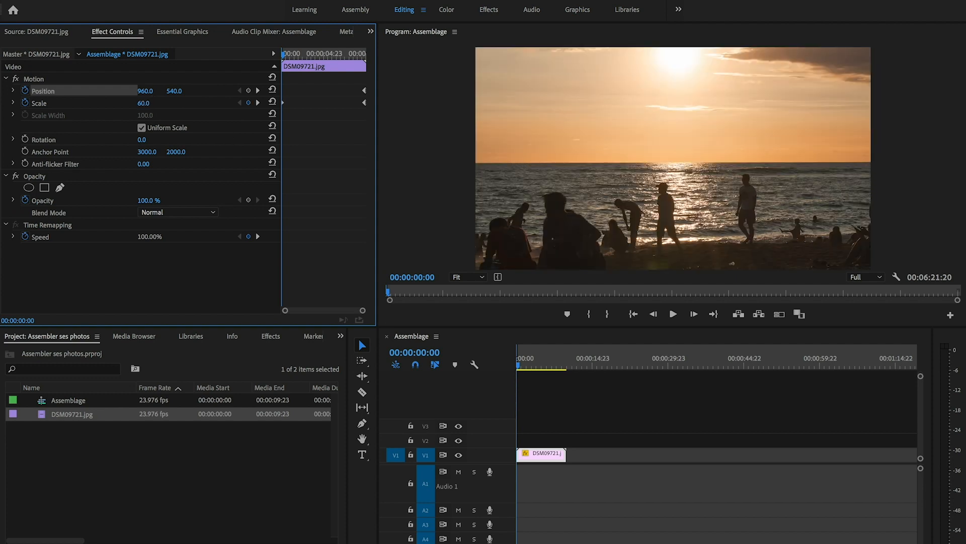
{"action": "left_click_drag", "start_coordinate": [147, 95], "coordinate": [416, 94]}
{"action": "left_click_drag", "start_coordinate": [176, 90], "coordinate": [269, 91]}
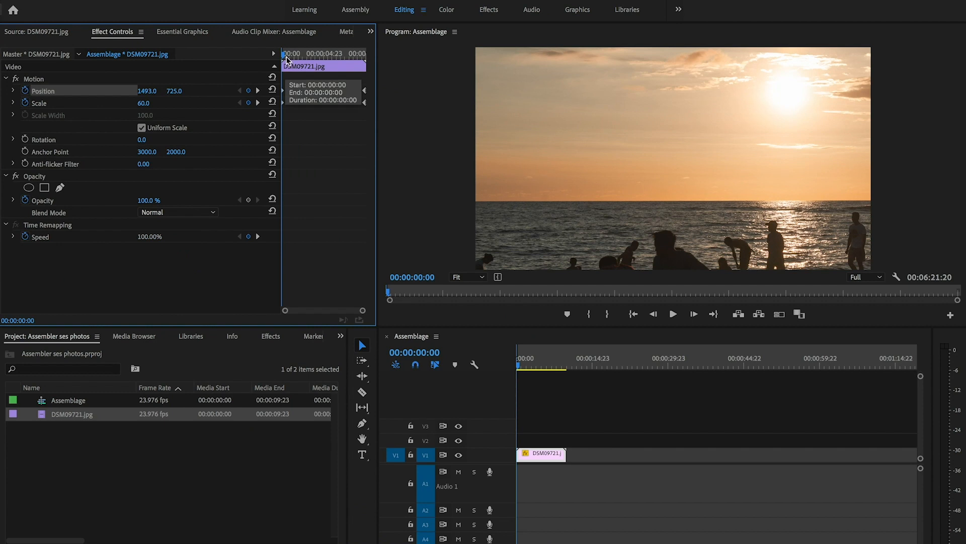
Step: Mark the sequence's out point at the clip's end, render from in to out, and review the playback
{"action": "left_click", "coordinate": [568, 361]}
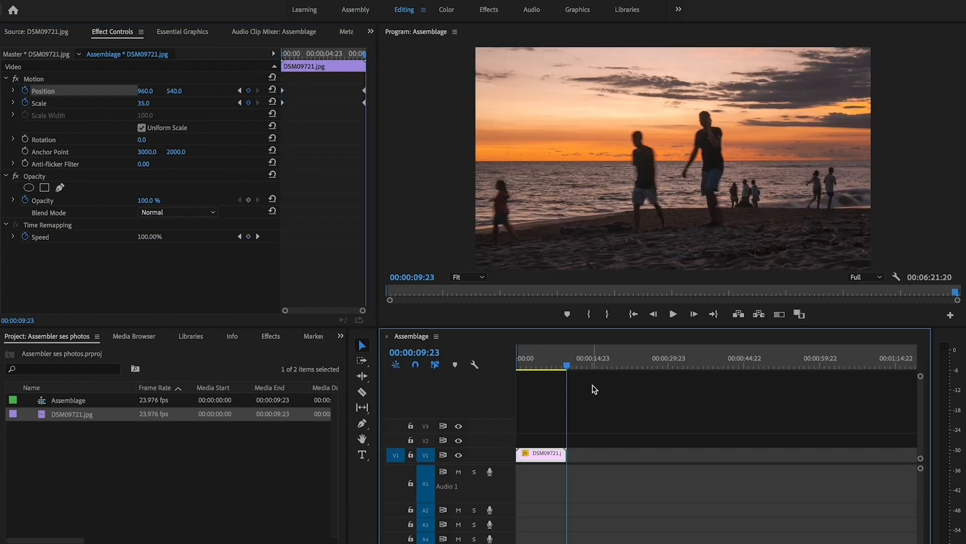
{"action": "key", "text": "o"}
{"action": "left_click_drag", "start_coordinate": [569, 356], "coordinate": [568, 355]}
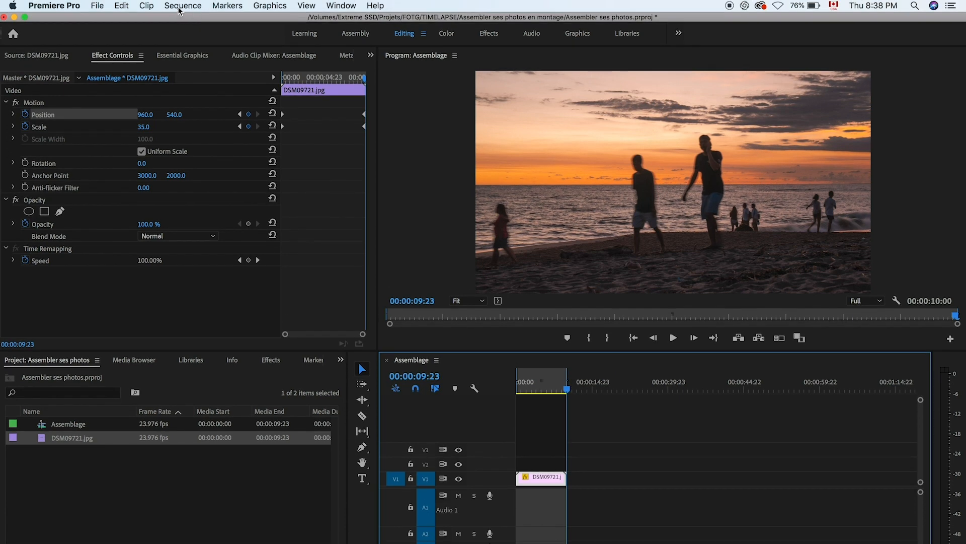
{"action": "left_click", "coordinate": [181, 6]}
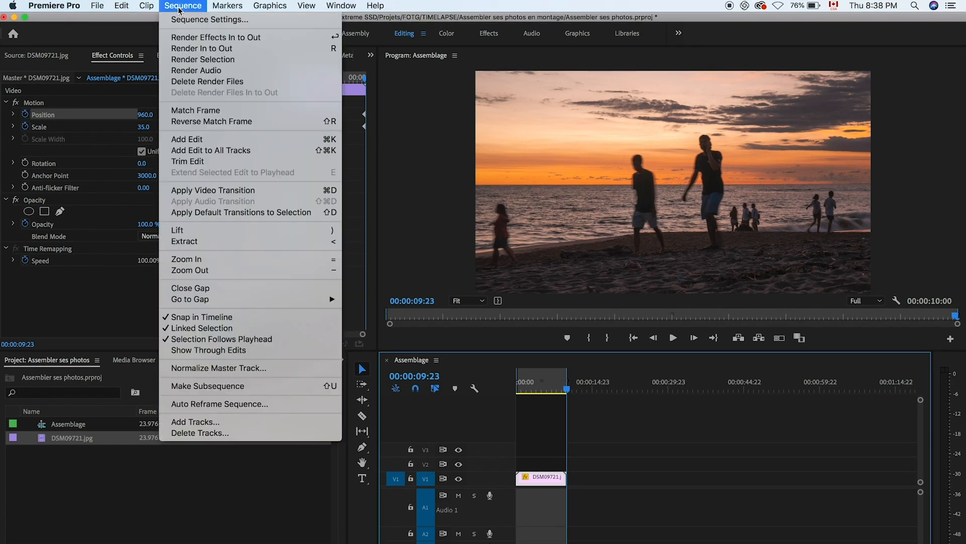
{"action": "left_click", "coordinate": [194, 49]}
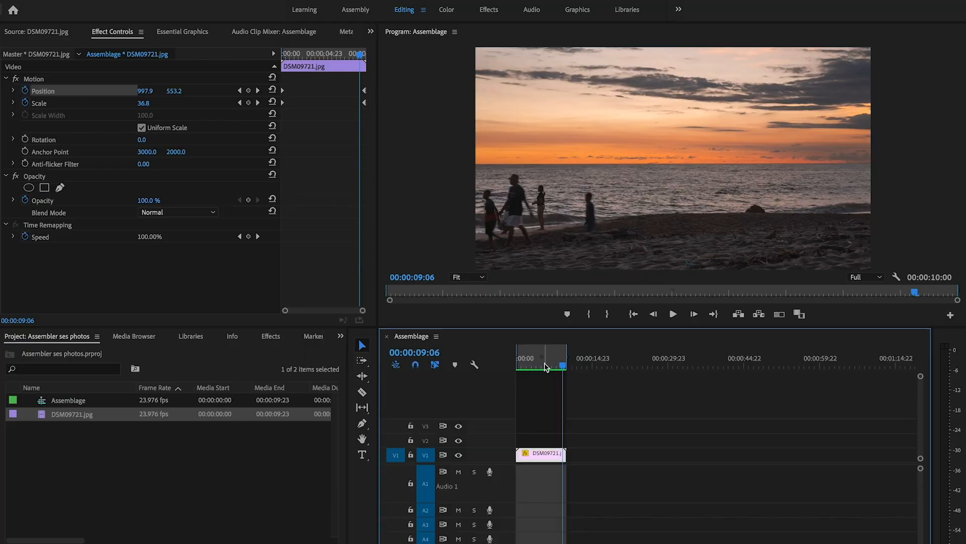
{"action": "mouse_move", "coordinate": [546, 366]}
{"action": "left_mouse_down"}
{"action": "mouse_move", "coordinate": [509, 362]}
{"action": "mouse_move", "coordinate": [549, 370]}
{"action": "left_mouse_up"}
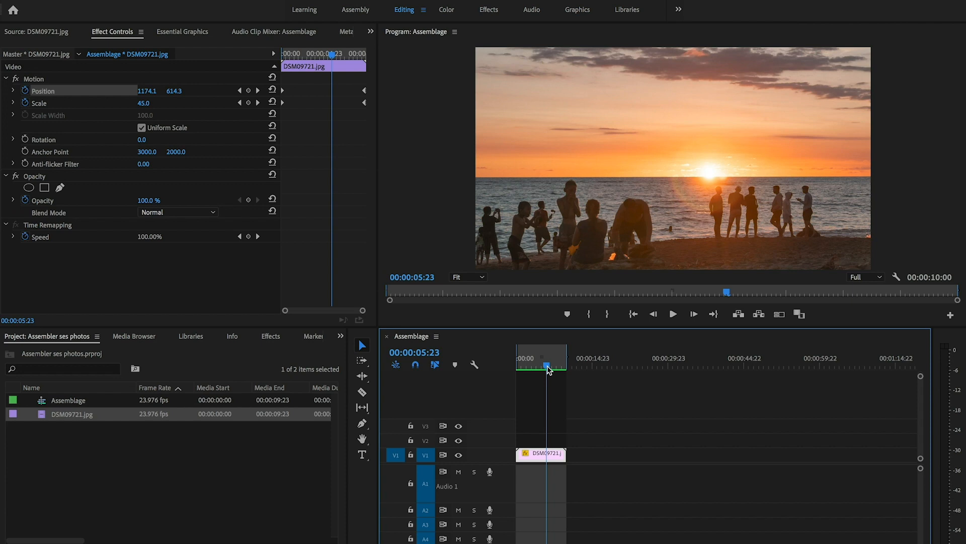
Step: Move the playhead past the existing clip to 00:00:11:13 and import the RETOUCHEES folder from 10 sec interval (manual)
{"action": "left_click", "coordinate": [575, 363]}
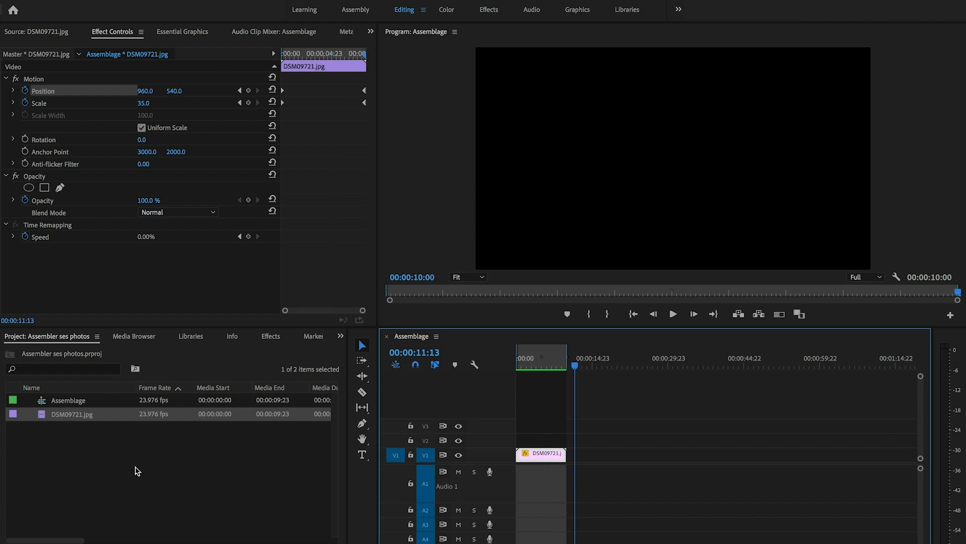
{"action": "right_click", "coordinate": [137, 471]}
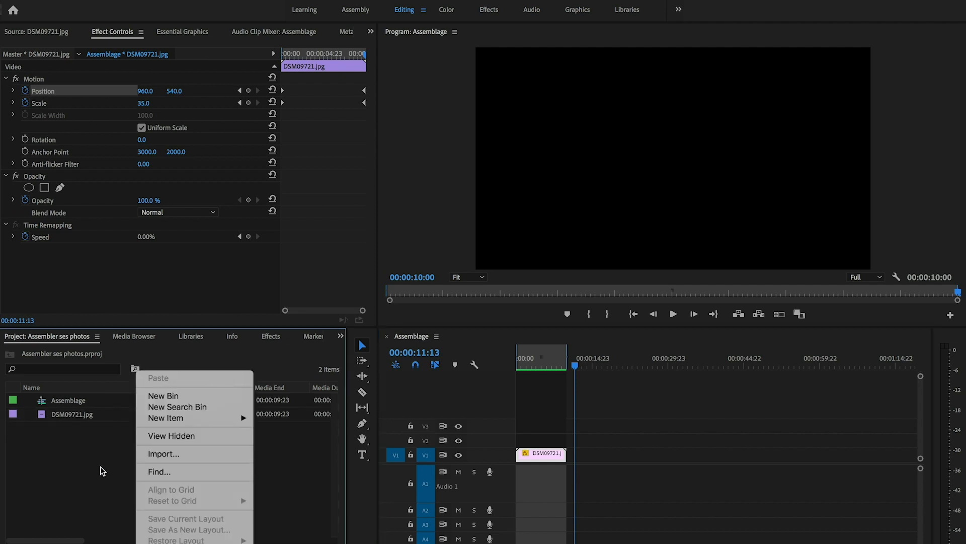
{"action": "left_click", "coordinate": [169, 455]}
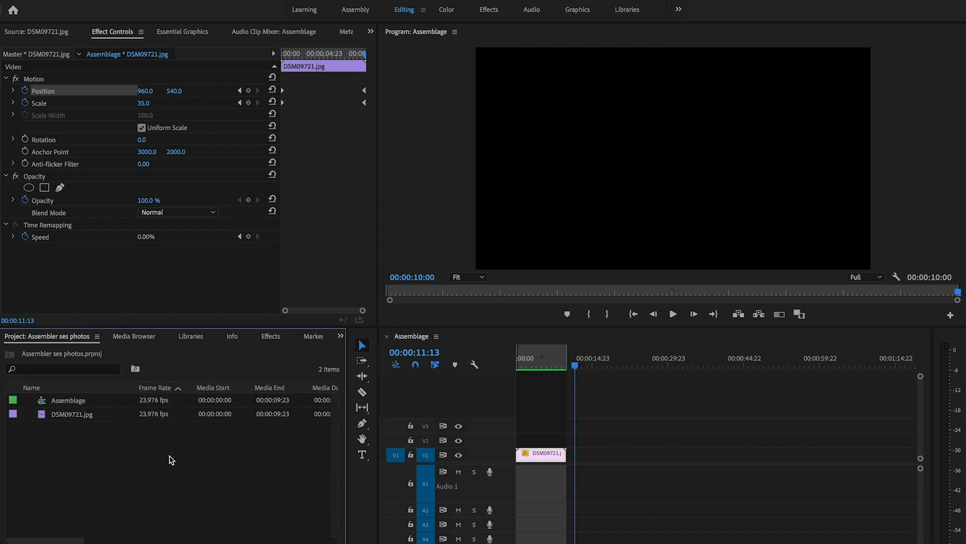
{"action": "left_click", "coordinate": [479, 85]}
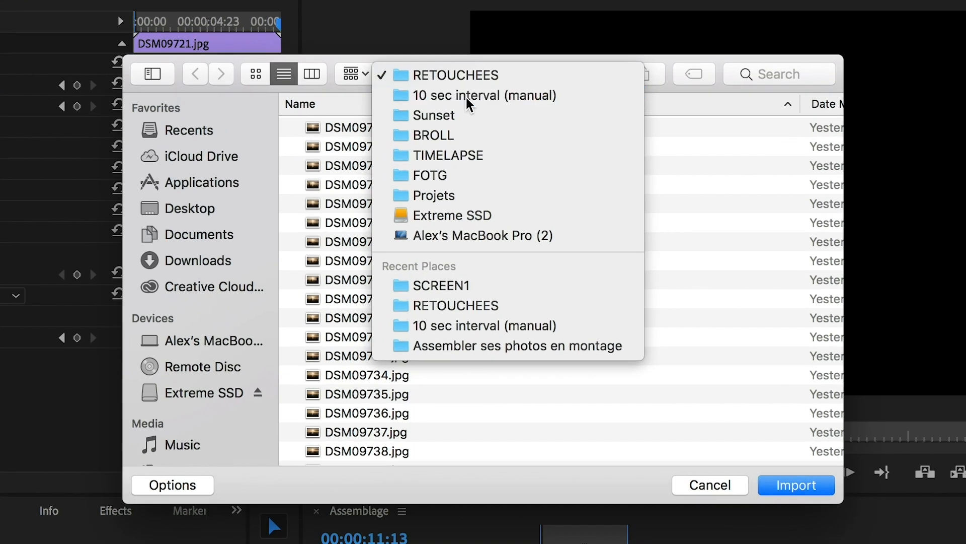
{"action": "left_click", "coordinate": [476, 96]}
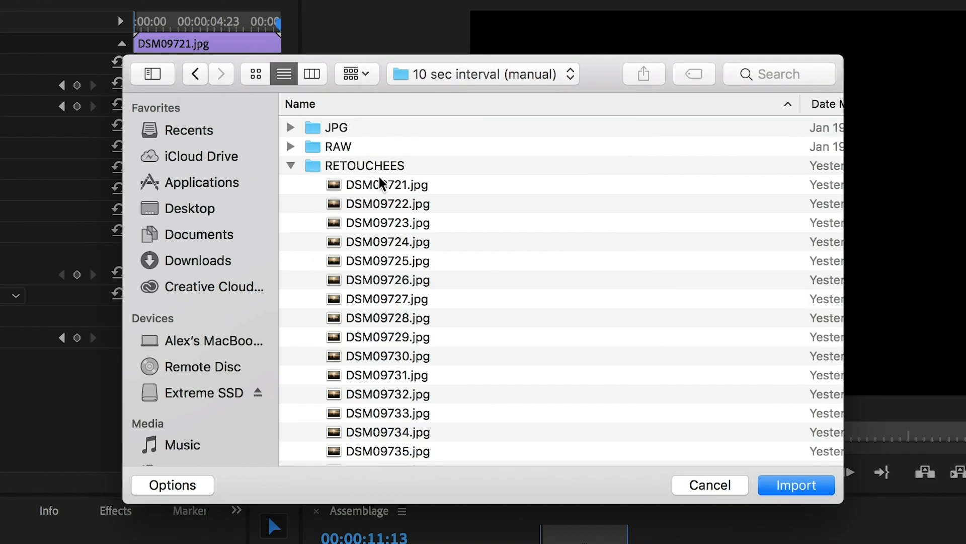
{"action": "left_click", "coordinate": [335, 168]}
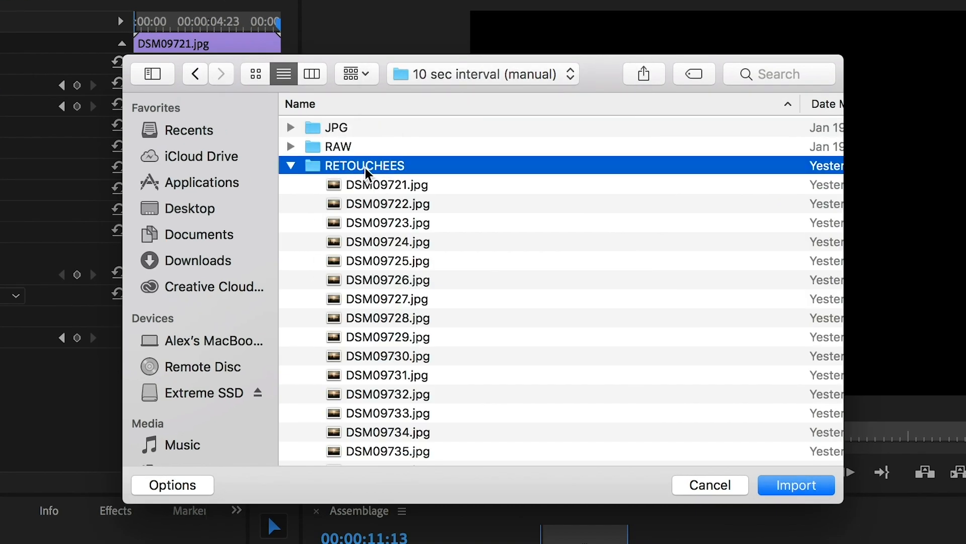
{"action": "left_click", "coordinate": [800, 486]}
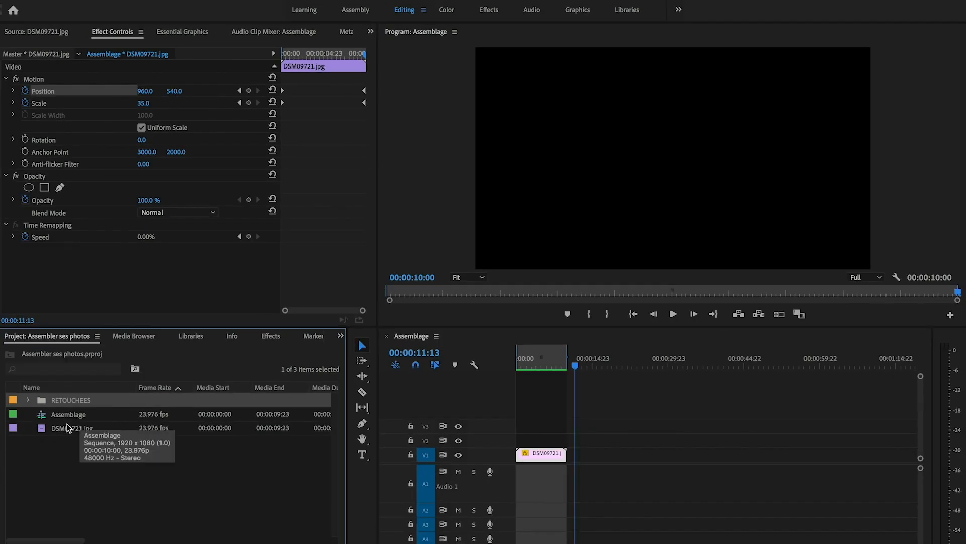
Step: Place all photos from DSM09721.jpg to DSM09960.jpg in the RETOUCHEES bin on track V1, starting at the playhead
{"action": "left_click", "coordinate": [76, 427]}
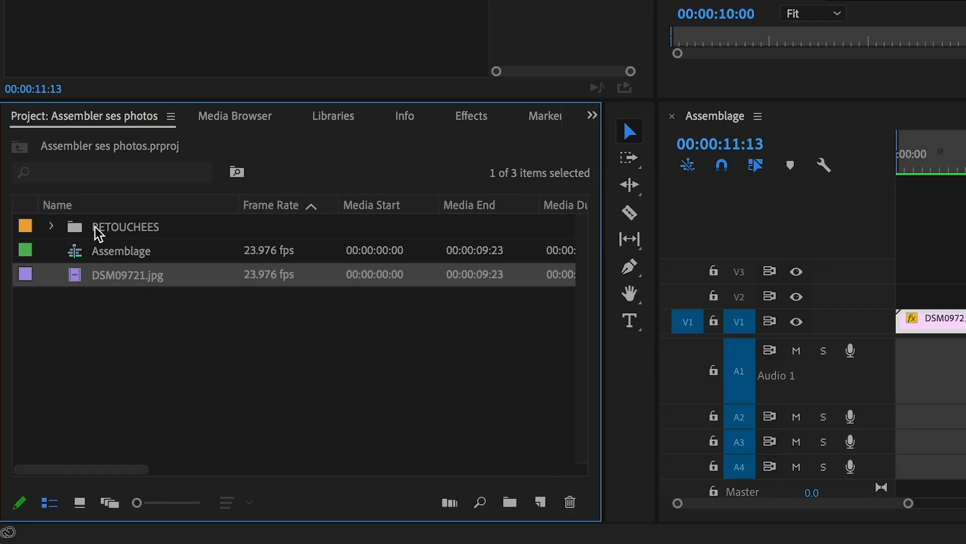
{"action": "left_click", "coordinate": [65, 369]}
{"action": "left_click", "coordinate": [51, 227]}
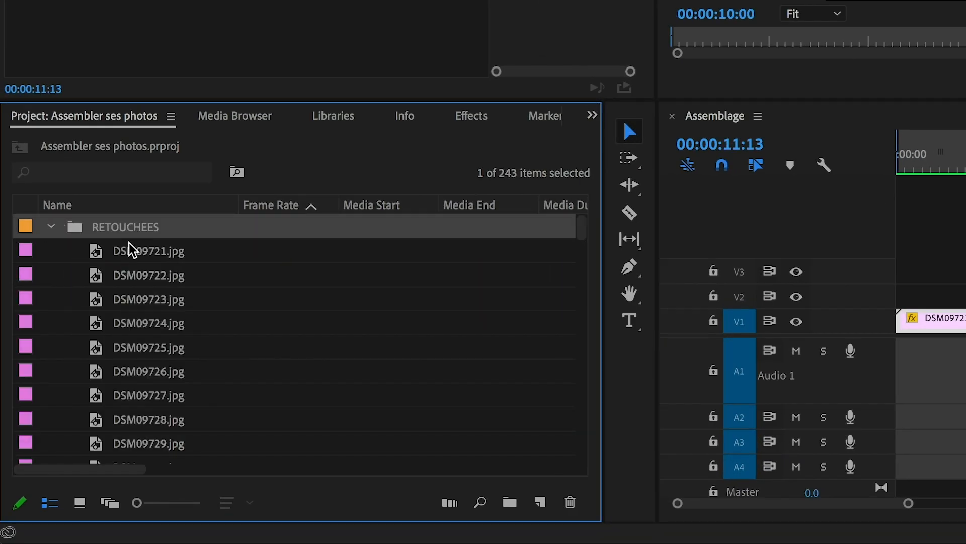
{"action": "left_click", "coordinate": [159, 258]}
{"action": "scroll", "coordinate": [219, 354], "scroll_direction": "down", "scroll_amount": 20}
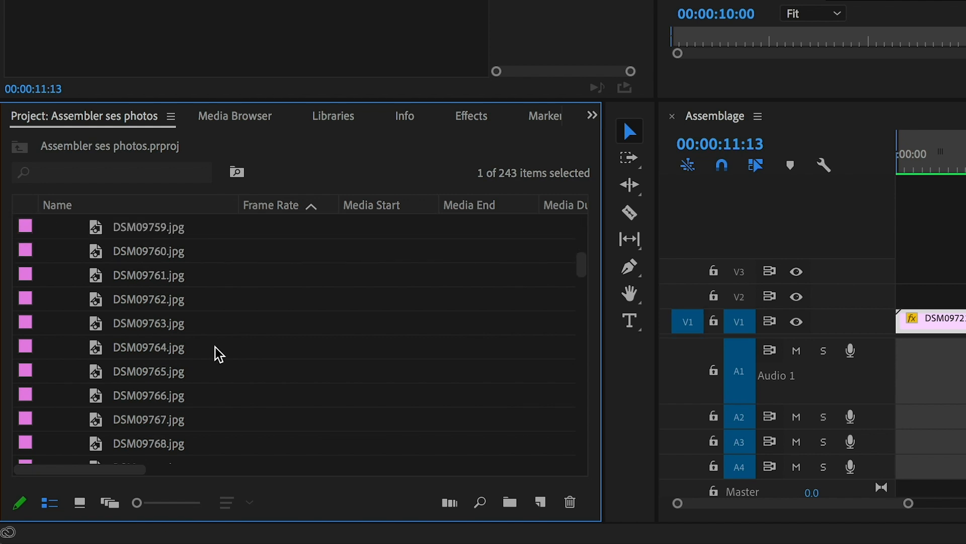
{"action": "scroll", "coordinate": [219, 354], "scroll_direction": "down", "scroll_amount": 20}
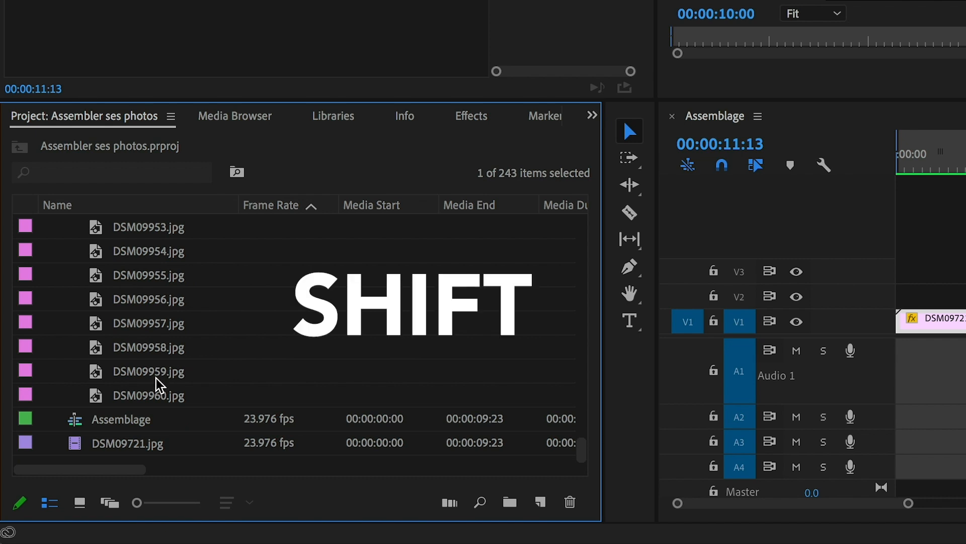
{"action": "left_click", "coordinate": [151, 397], "text": "shift"}
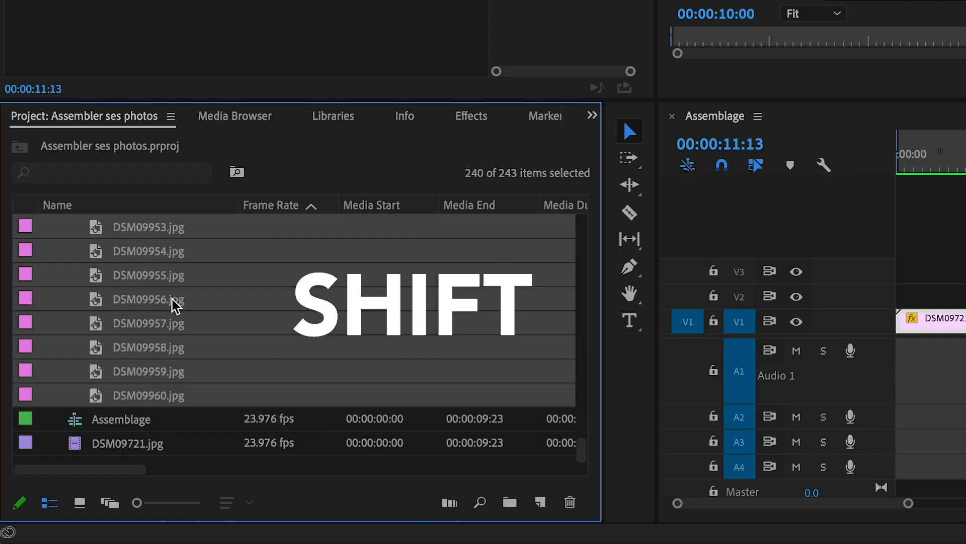
{"action": "scroll", "coordinate": [175, 304], "scroll_direction": "up", "scroll_amount": 20}
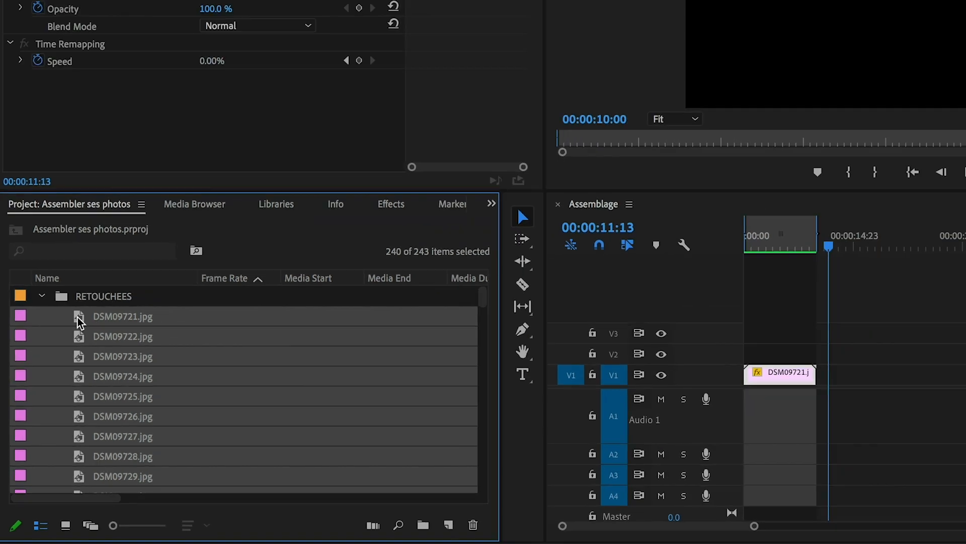
{"action": "left_click_drag", "start_coordinate": [81, 322], "coordinate": [826, 376]}
{"action": "left_click_drag", "start_coordinate": [573, 455], "coordinate": [573, 455]}
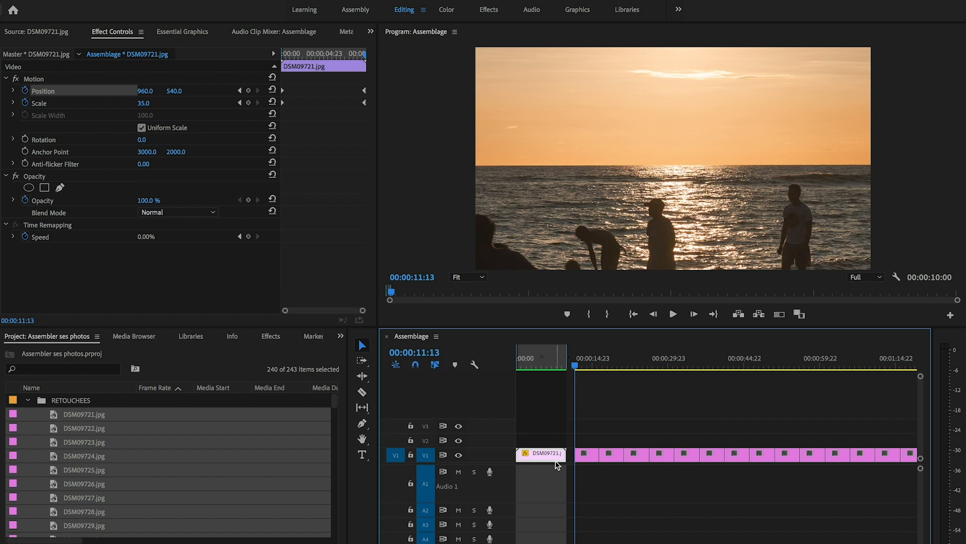
Step: Set the duration of all the individual photo clips to 00:00:00:01 with Ripple Edit, Shifting Trailing Clips enabled
{"action": "left_click_drag", "start_coordinate": [423, 542], "coordinate": [905, 543]}
{"action": "left_click_drag", "start_coordinate": [861, 444], "coordinate": [518, 476]}
{"action": "left_click_drag", "start_coordinate": [904, 542], "coordinate": [675, 527]}
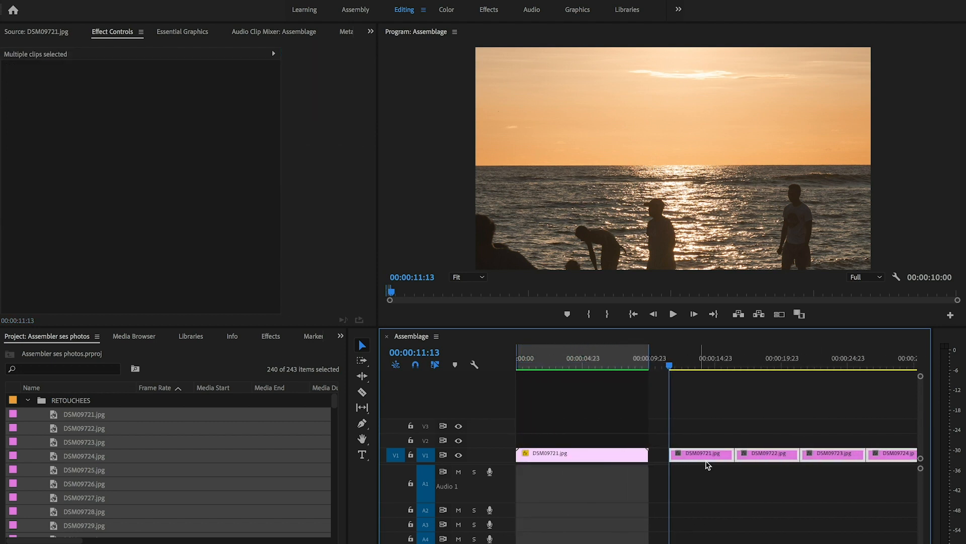
{"action": "right_click", "coordinate": [707, 460]}
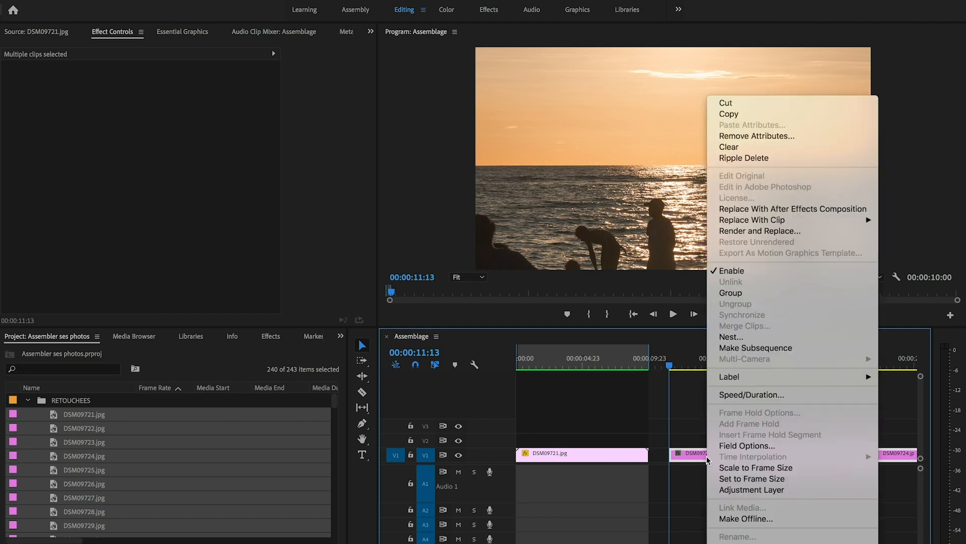
{"action": "left_click", "coordinate": [741, 395]}
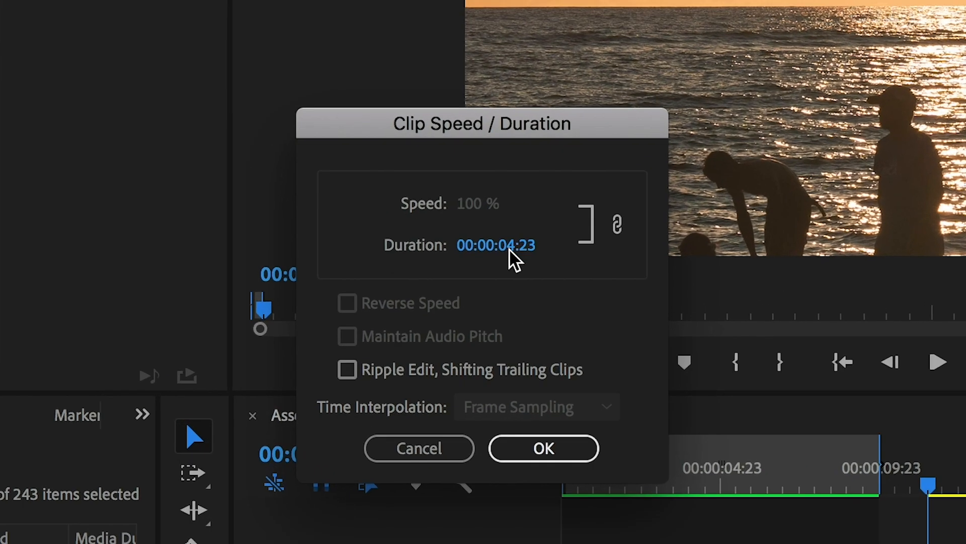
{"action": "left_click", "coordinate": [503, 258]}
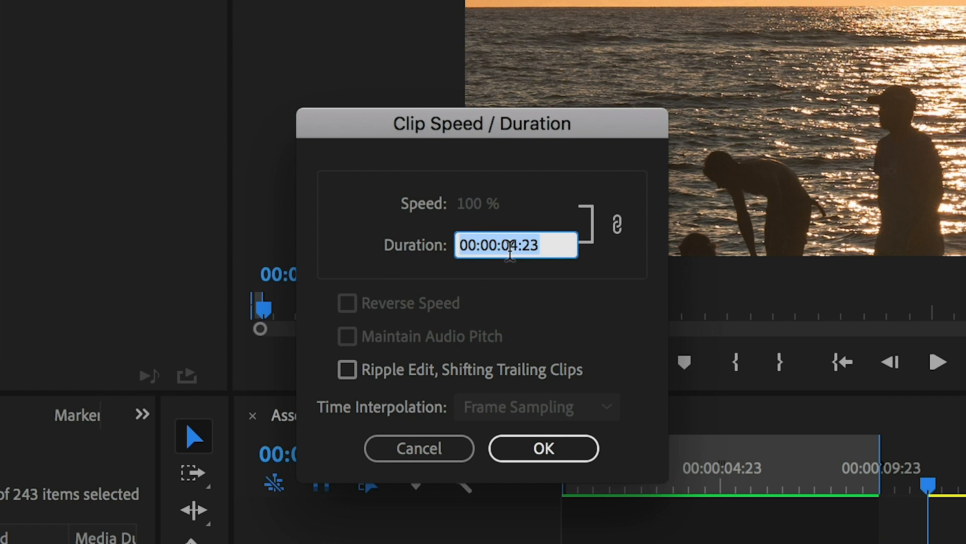
{"action": "left_click", "coordinate": [514, 247]}
{"action": "key", "text": "BackSpace"}
{"action": "type", "text": "0"}
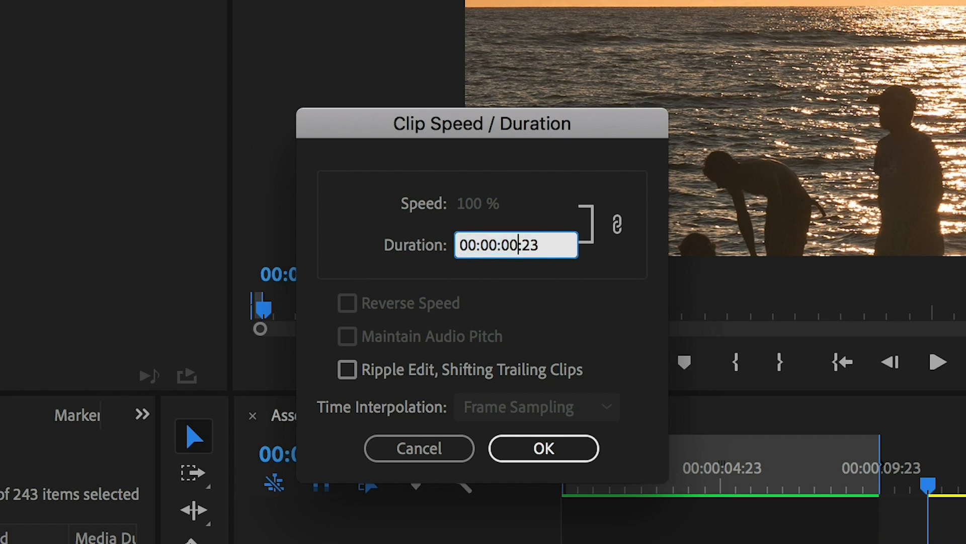
{"action": "key", "text": "BackSpace"}
{"action": "key", "text": "BackSpace"}
{"action": "type", "text": "01"}
{"action": "left_click", "coordinate": [349, 373]}
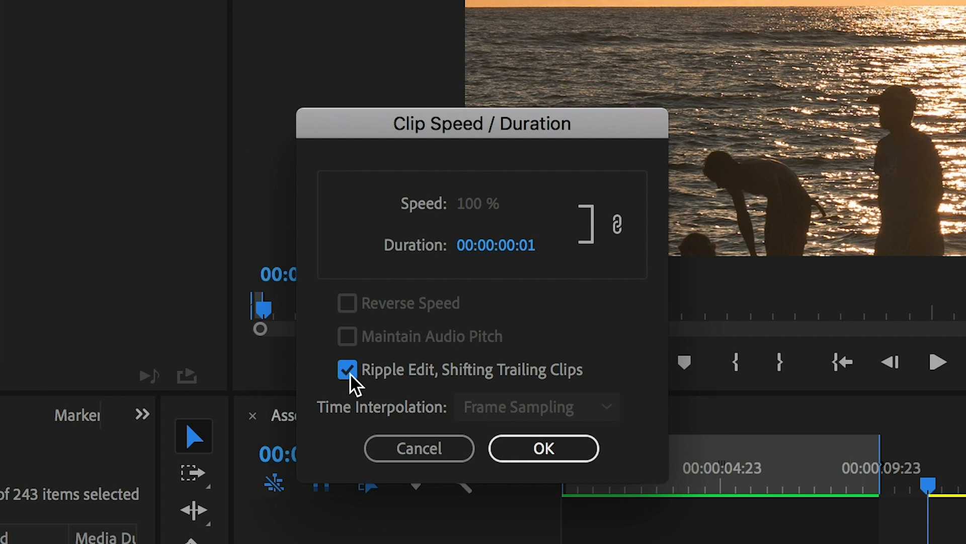
{"action": "left_click", "coordinate": [571, 448]}
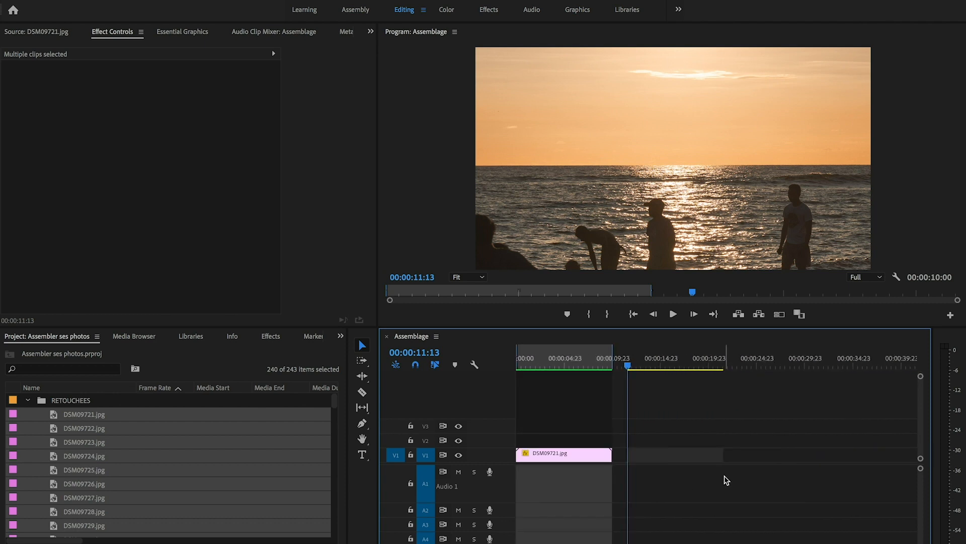
Step: Apply Set to Frame Size to all the one-frame photo clips
{"action": "left_click_drag", "start_coordinate": [736, 437], "coordinate": [622, 462]}
{"action": "right_click", "coordinate": [669, 459]}
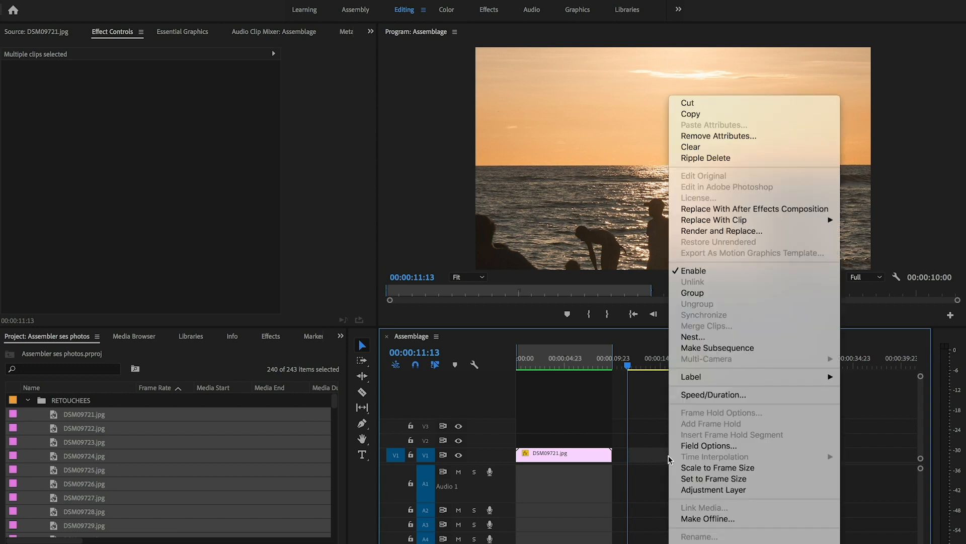
{"action": "left_click", "coordinate": [705, 479]}
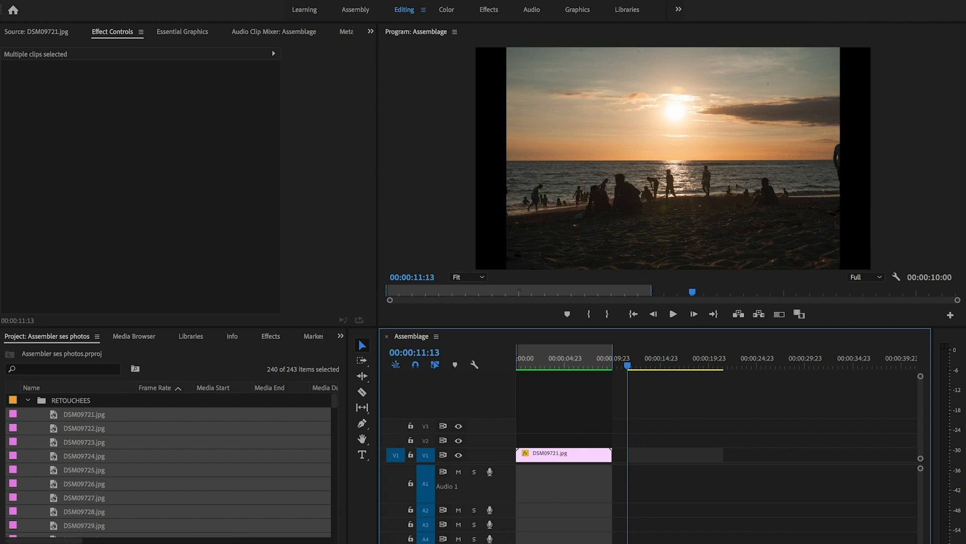
Step: Set the Scale of the first one-frame photo clip to 35
{"action": "left_click_drag", "start_coordinate": [584, 543], "coordinate": [456, 541]}
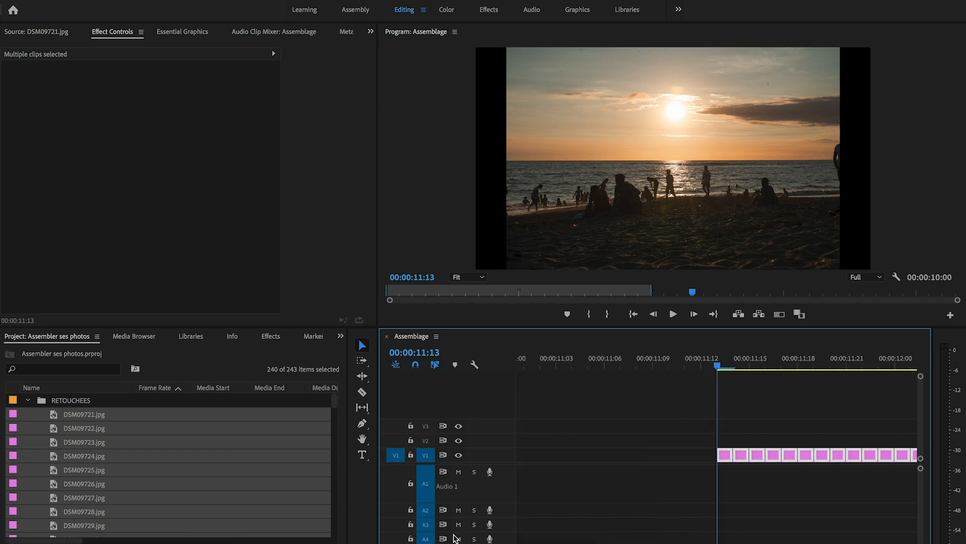
{"action": "left_click", "coordinate": [757, 497]}
{"action": "left_click", "coordinate": [729, 458]}
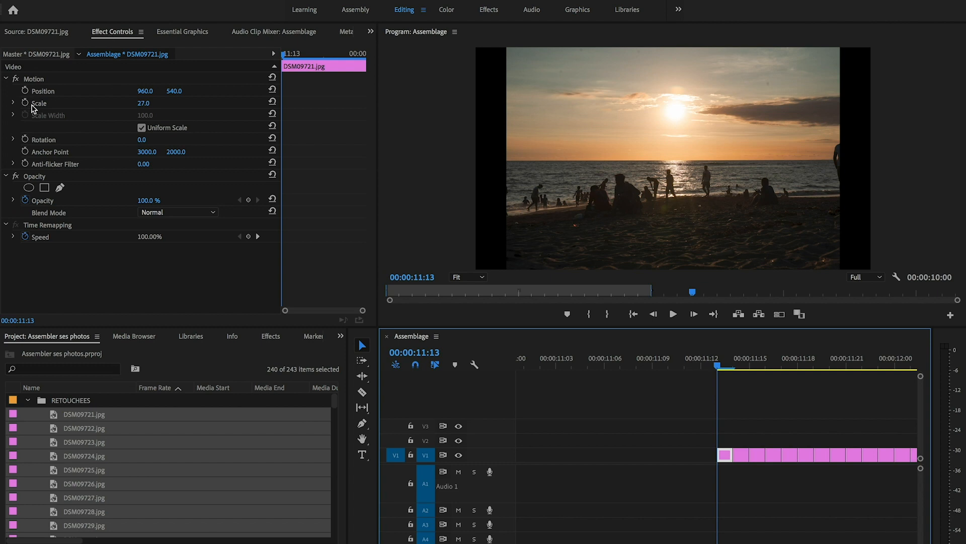
{"action": "left_click", "coordinate": [153, 102]}
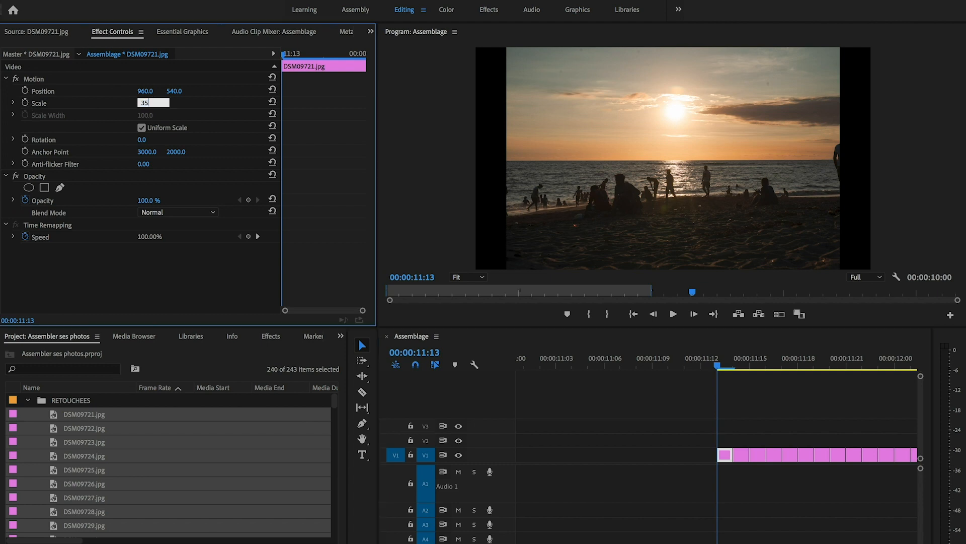
{"action": "key", "text": "Return"}
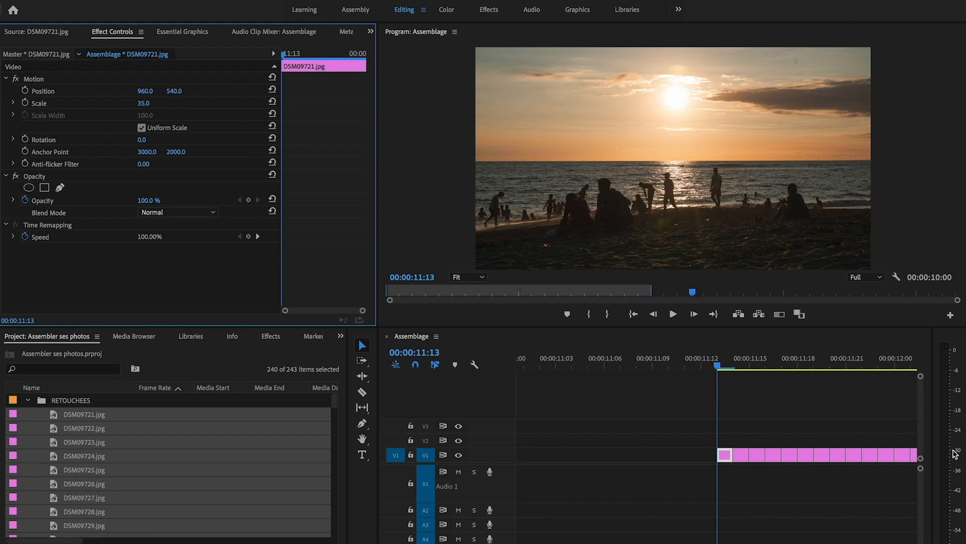
Step: Copy the first photo clip's Motion settings onto all the one-frame photo clips and scrub through them to check the framing
{"action": "left_click", "coordinate": [728, 460]}
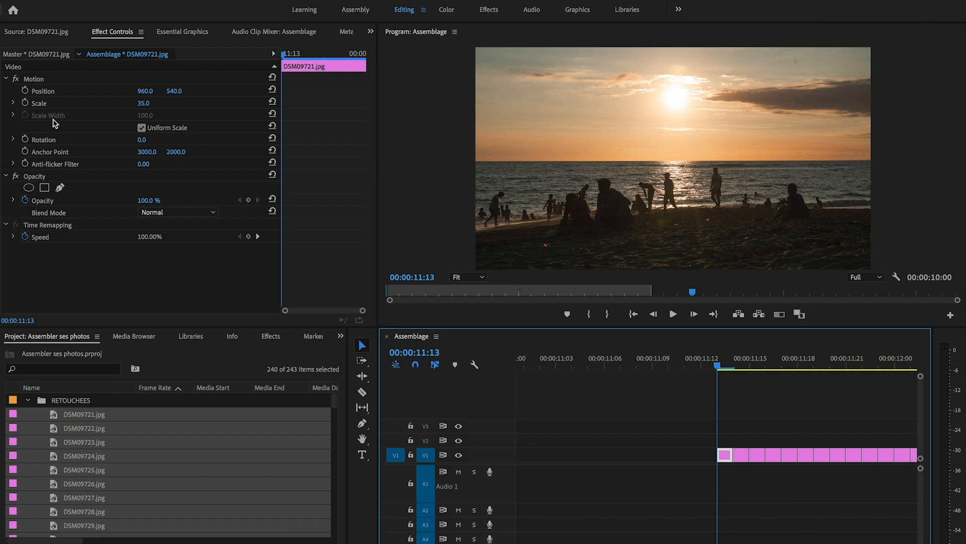
{"action": "left_click", "coordinate": [32, 81]}
{"action": "left_click", "coordinate": [122, 5]}
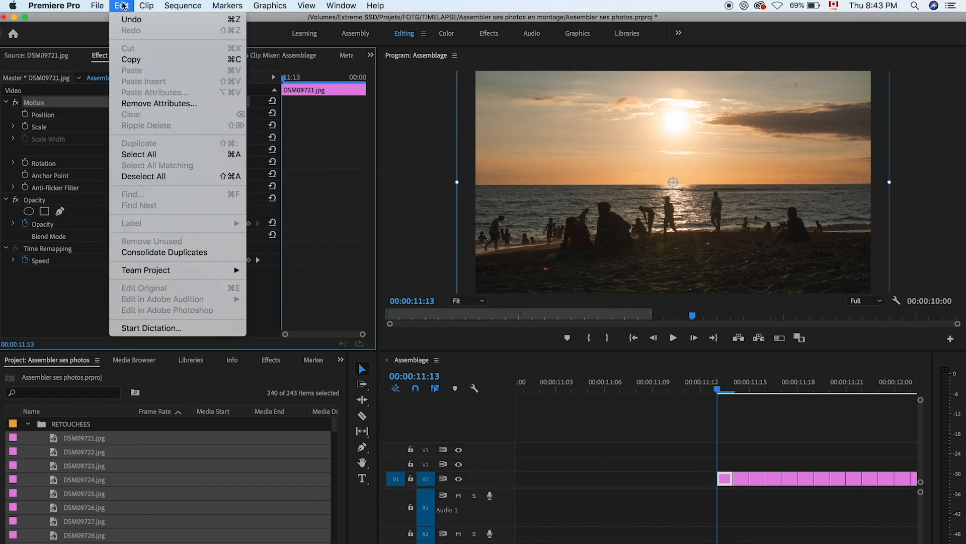
{"action": "left_click", "coordinate": [134, 61]}
{"action": "left_click_drag", "start_coordinate": [553, 543], "coordinate": [654, 543]}
{"action": "left_click_drag", "start_coordinate": [607, 447], "coordinate": [549, 464]}
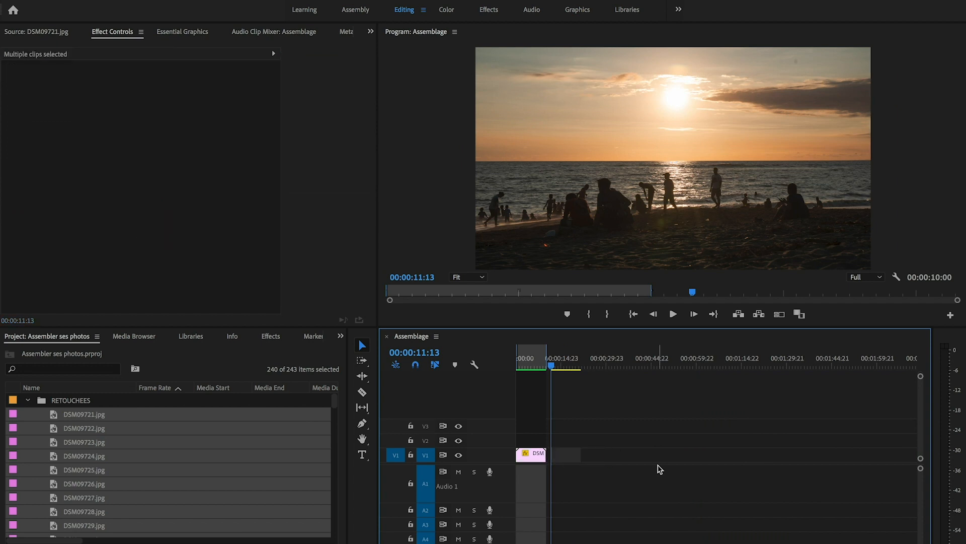
{"action": "left_click", "coordinate": [563, 364]}
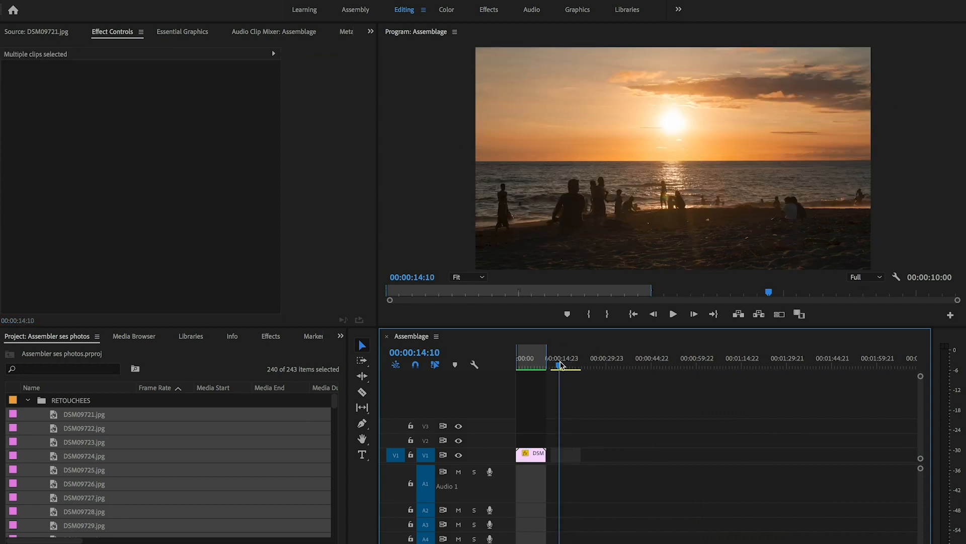
{"action": "left_click_drag", "start_coordinate": [562, 363], "coordinate": [573, 363]}
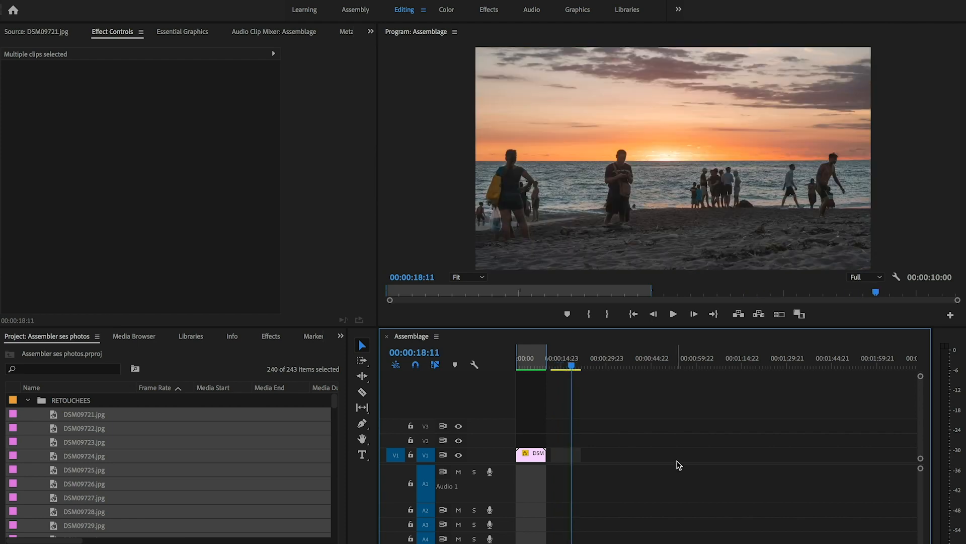
Step: Nest all the one-frame photo clips into a sequence named Timelapse
{"action": "key", "text": "equal"}
{"action": "key", "text": "equal"}
{"action": "key", "text": "equal"}
{"action": "key", "text": "equal"}
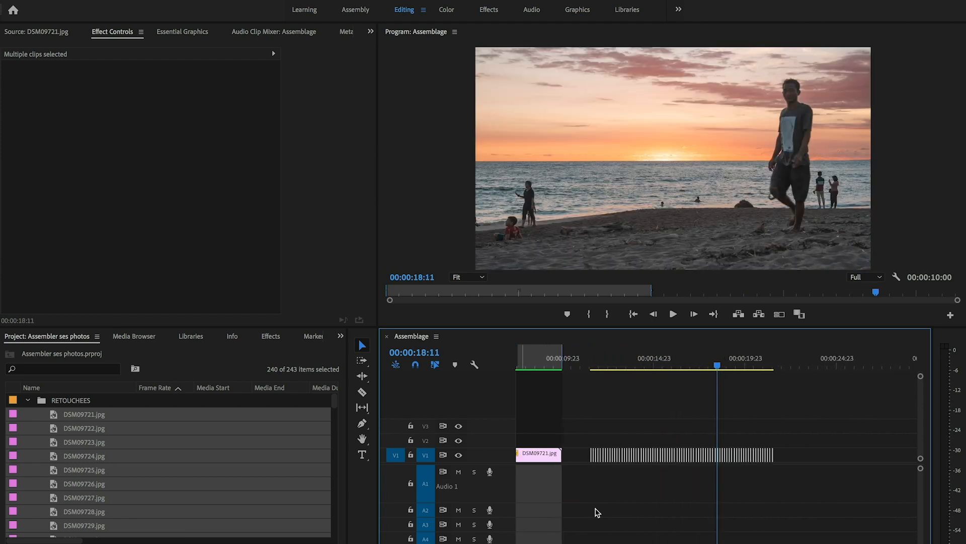
{"action": "left_click_drag", "start_coordinate": [803, 434], "coordinate": [583, 482]}
{"action": "right_click", "coordinate": [633, 458]}
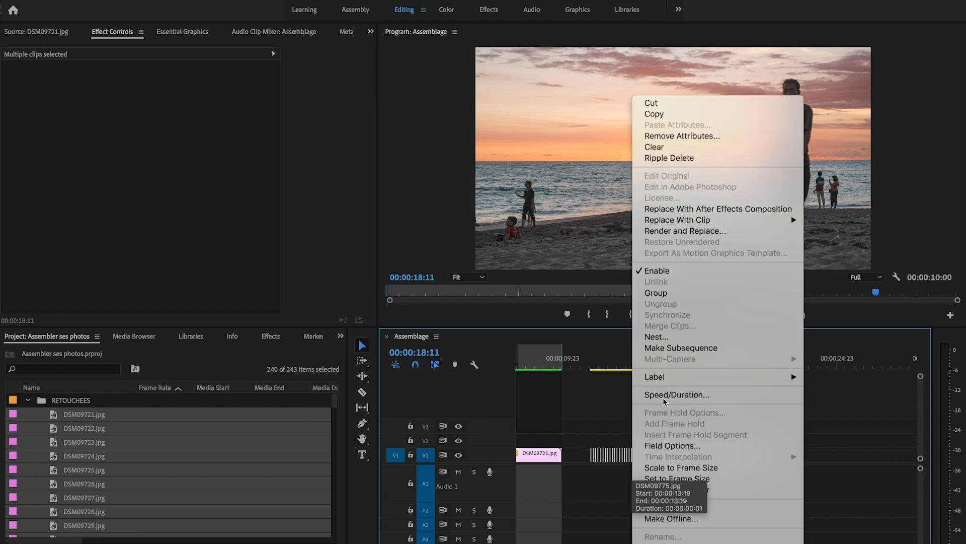
{"action": "left_click", "coordinate": [672, 337]}
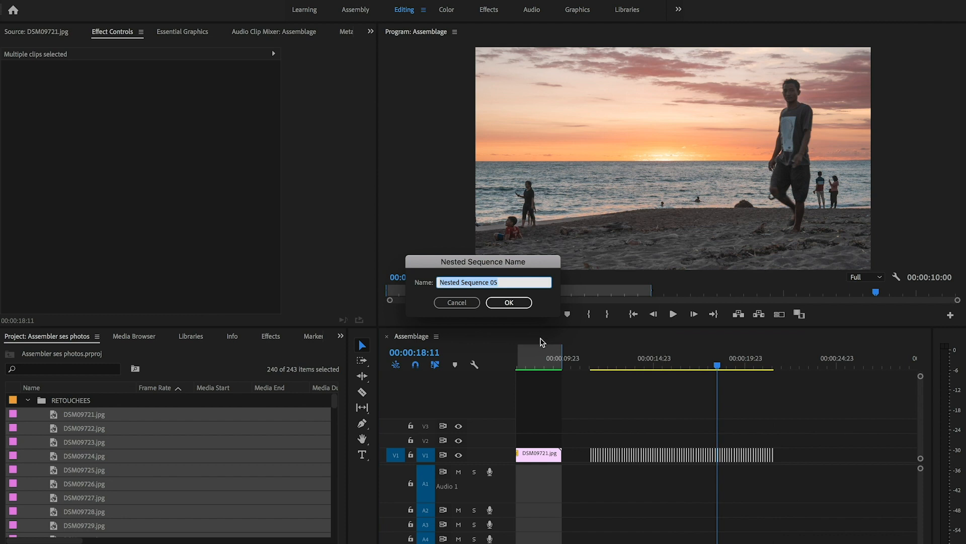
{"action": "type", "text": "Timelapse"}
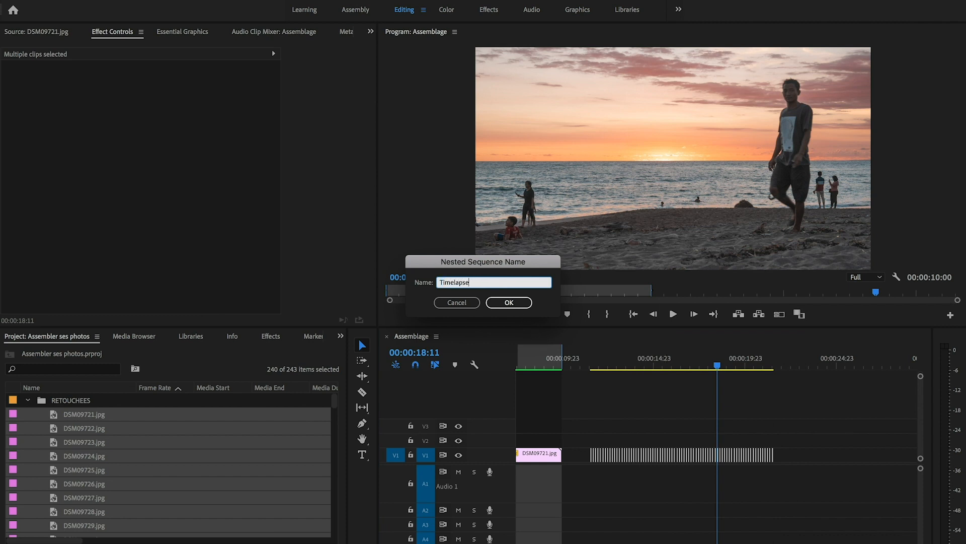
{"action": "key", "text": "Return"}
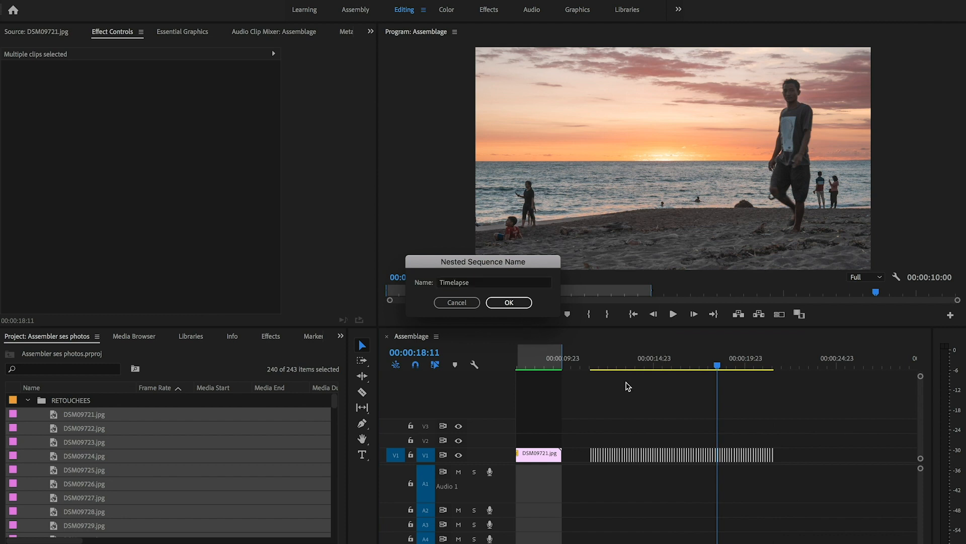
Step: Move the playhead to the start of the Timelapse clip and create a 1920 x 1080 adjustment layer at 23.976 fps
{"action": "left_click", "coordinate": [658, 451]}
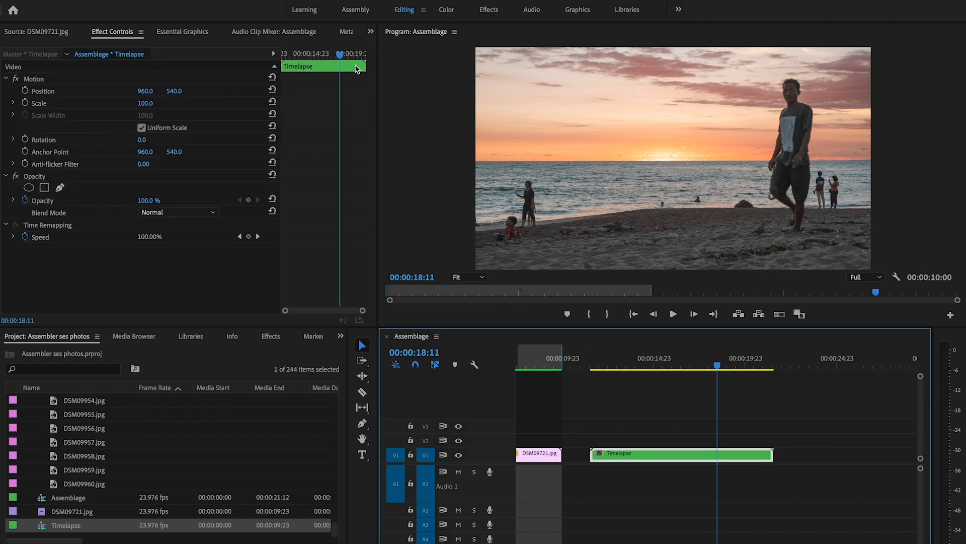
{"action": "left_click_drag", "start_coordinate": [309, 52], "coordinate": [260, 57]}
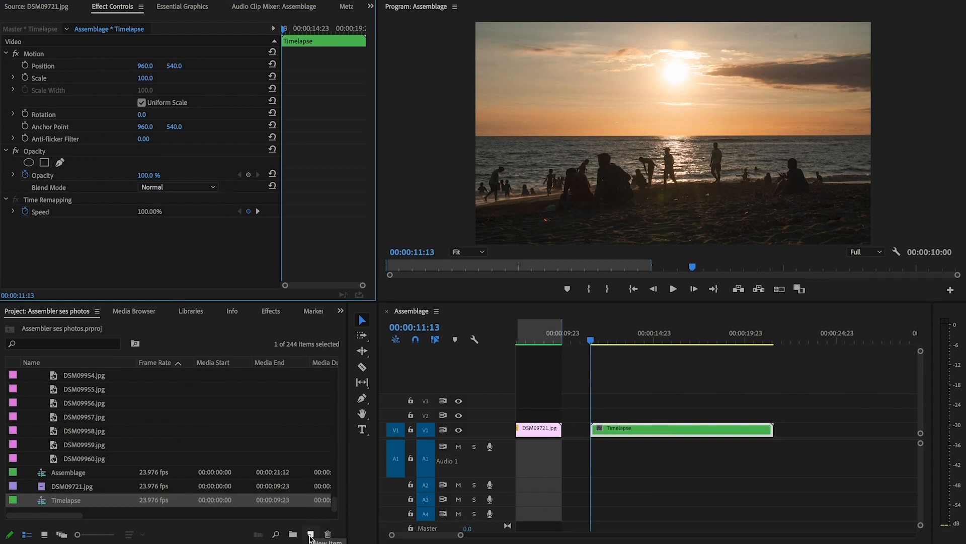
{"action": "left_click", "coordinate": [311, 534]}
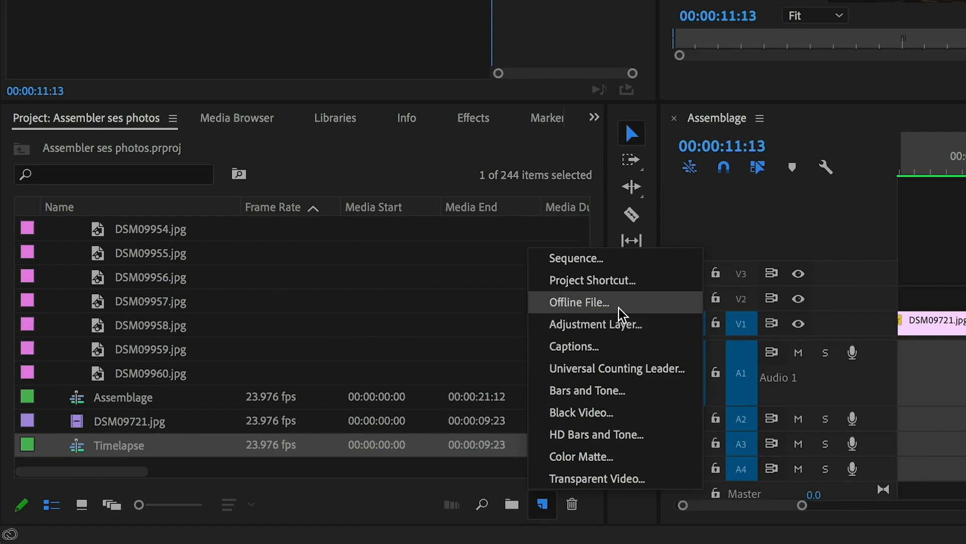
{"action": "left_click", "coordinate": [624, 325]}
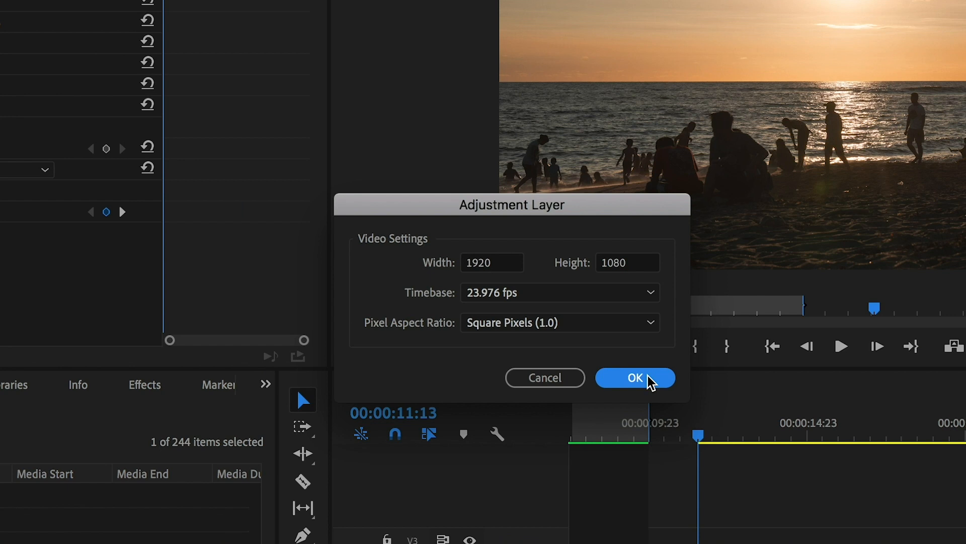
{"action": "left_click", "coordinate": [651, 379]}
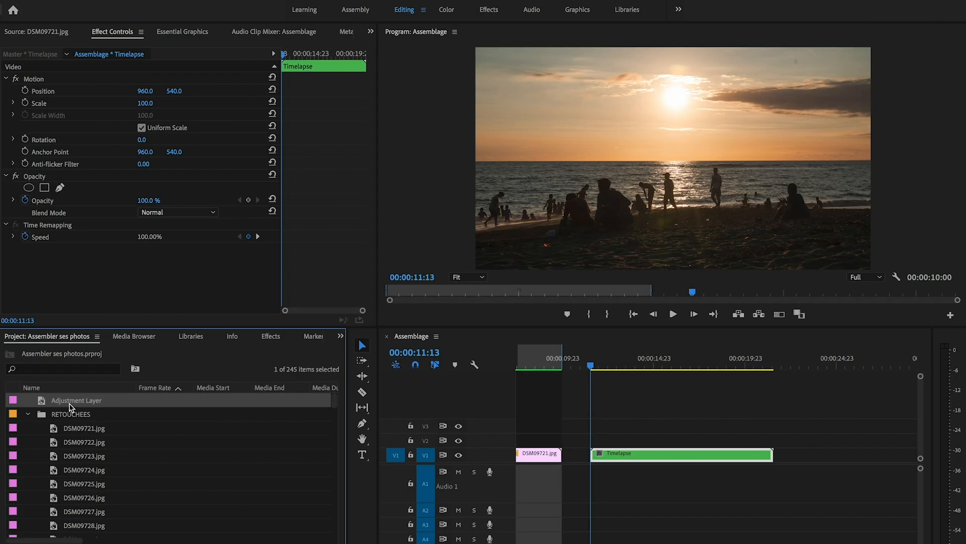
Step: Lay the adjustment layer on V2 over the full length of the Timelapse clip and switch to the Color workspace
{"action": "left_click_drag", "start_coordinate": [70, 408], "coordinate": [594, 445]}
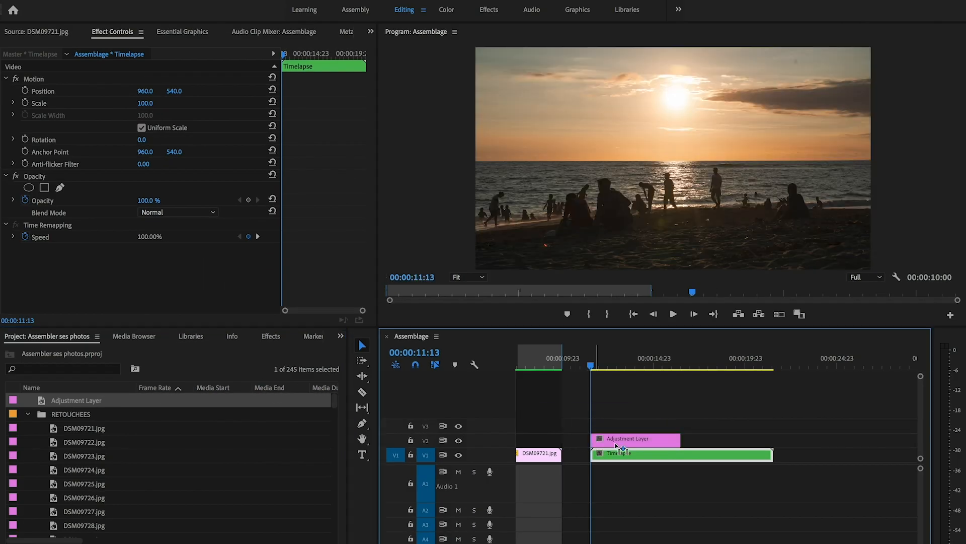
{"action": "left_click_drag", "start_coordinate": [679, 445], "coordinate": [772, 439]}
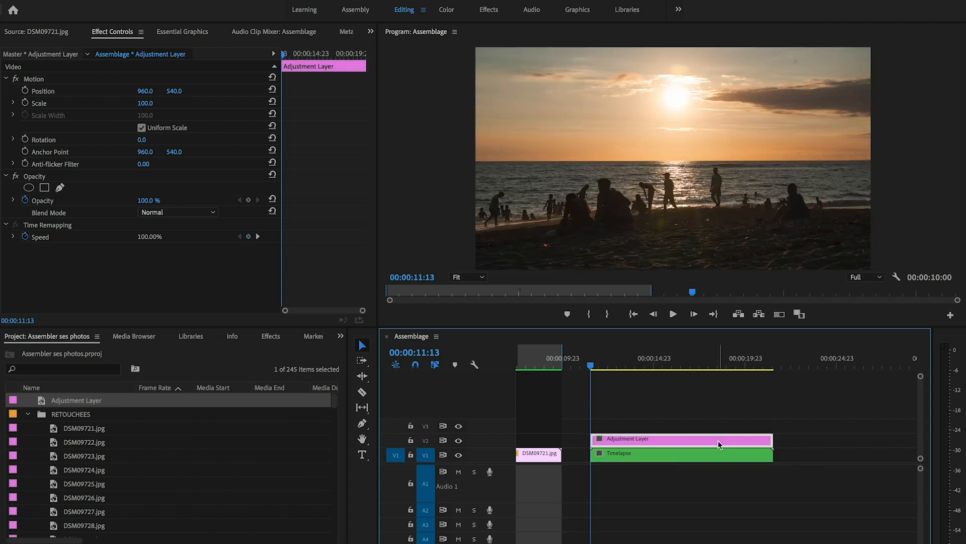
{"action": "left_click", "coordinate": [446, 10]}
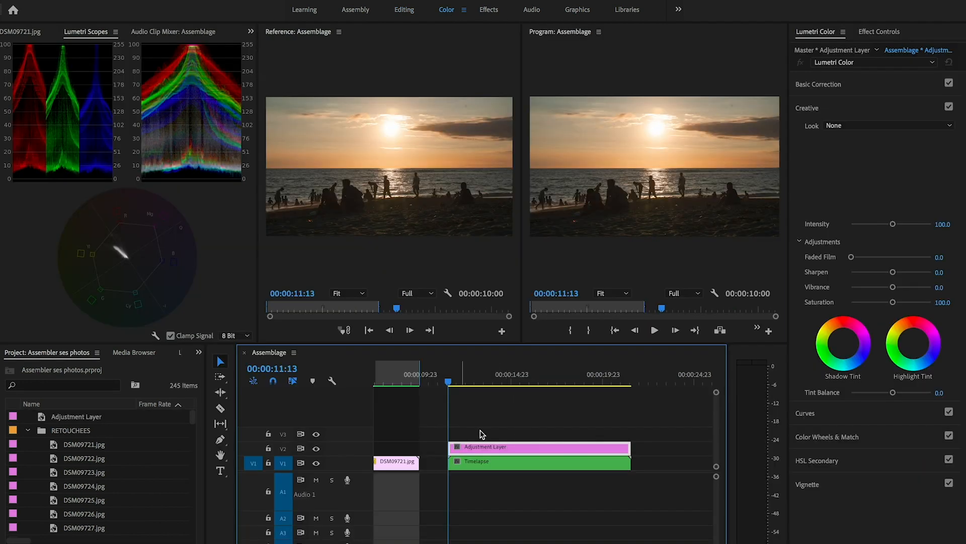